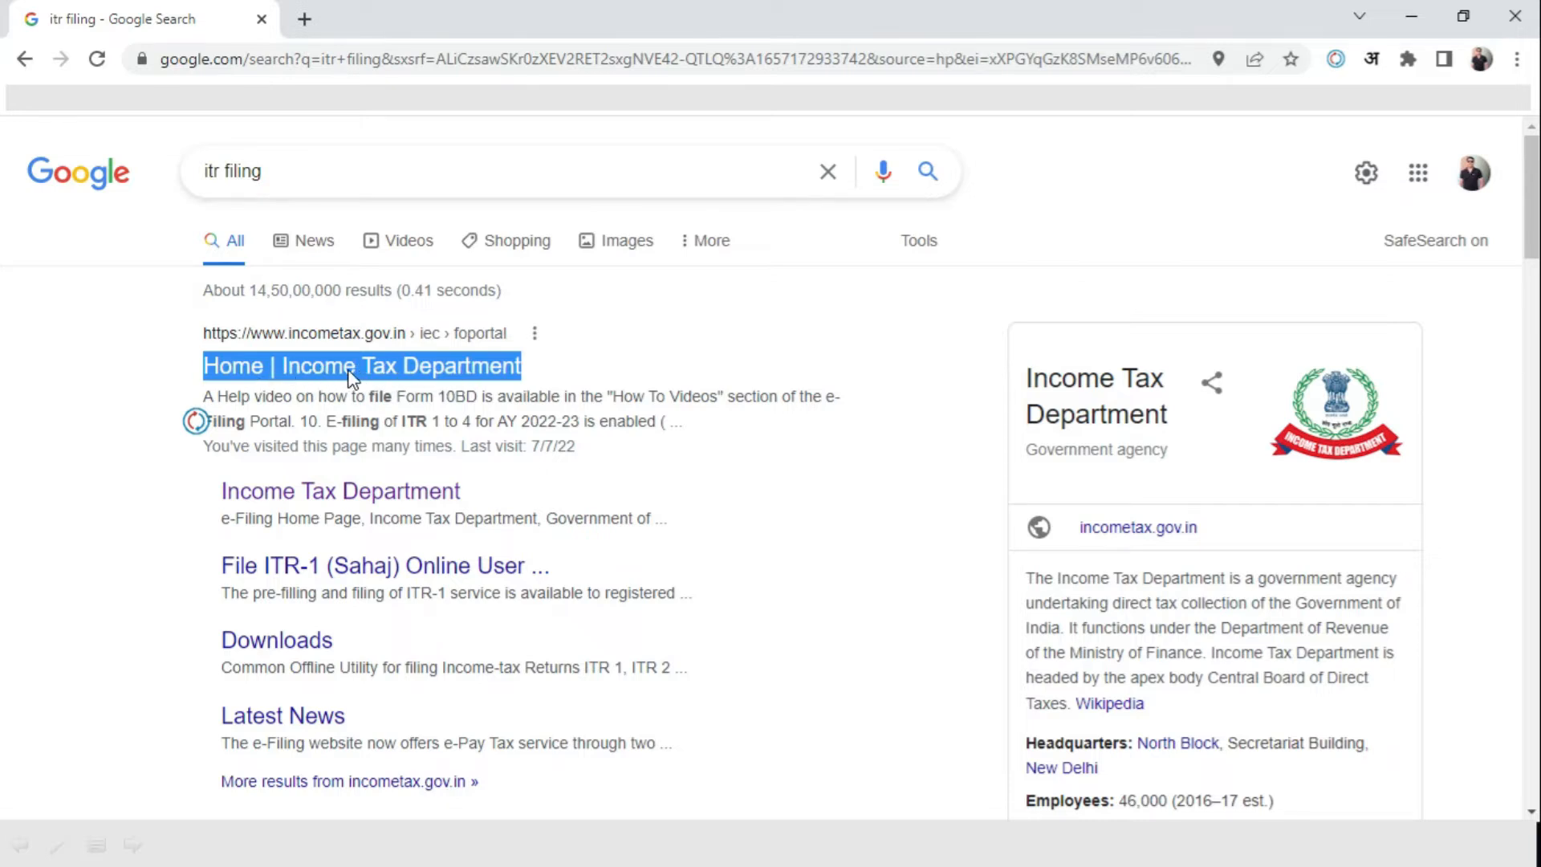
# Open the Income Tax Department e-Filing site from the search results and start the e-Pay Tax service
pyautogui.click(341, 373)
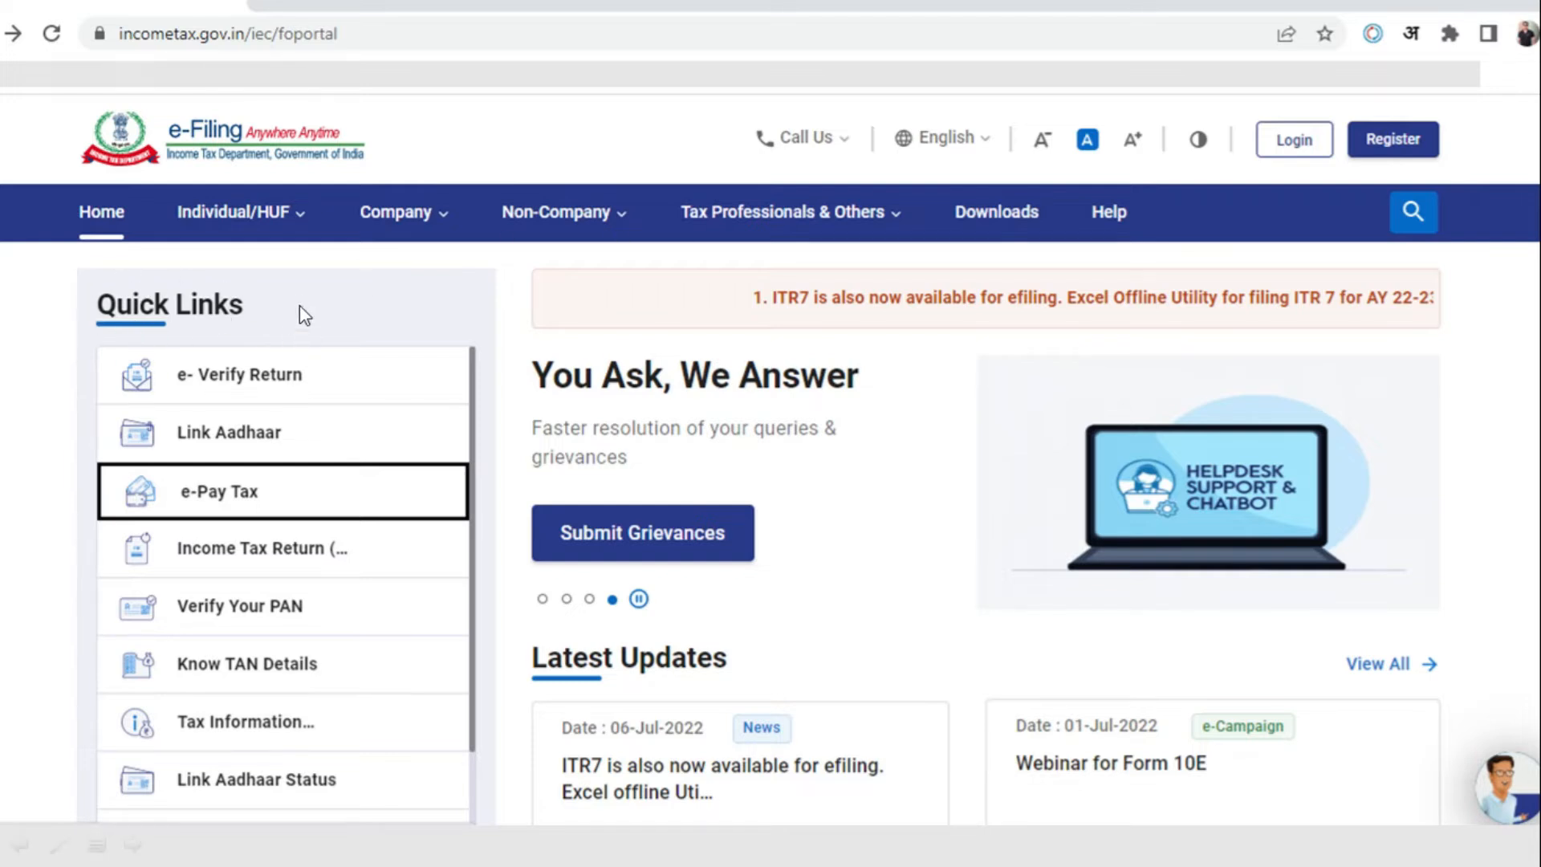
pyautogui.click(268, 514)
pyautogui.click(227, 502)
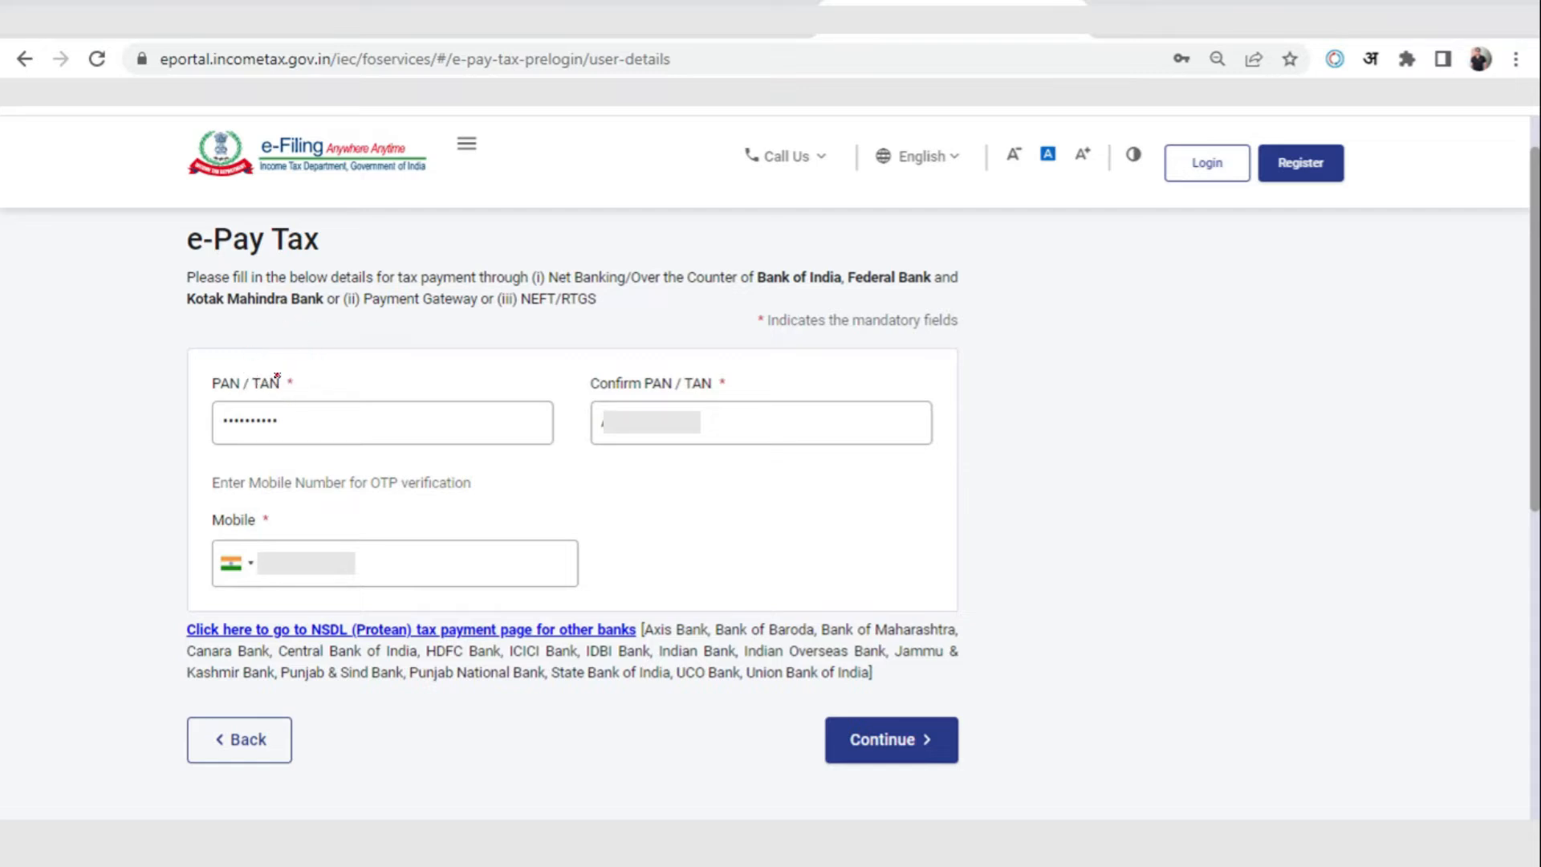
pyautogui.moveTo(282, 374)
pyautogui.mouseDown()
pyautogui.moveTo(245, 391)
pyautogui.moveTo(293, 390)
pyautogui.moveTo(275, 370)
pyautogui.moveTo(290, 393)
pyautogui.mouseUp()
pyautogui.moveTo(288, 417); pyautogui.dragTo(319, 415)
pyautogui.moveTo(993, 401)
pyautogui.mouseDown()
pyautogui.moveTo(1010, 419)
pyautogui.moveTo(1059, 415)
pyautogui.mouseUp()
pyautogui.click(1031, 407)
pyautogui.moveTo(1041, 391)
pyautogui.mouseDown()
pyautogui.moveTo(1137, 400)
pyautogui.moveTo(1152, 439)
pyautogui.mouseUp()
pyautogui.moveTo(1234, 374)
pyautogui.mouseDown()
pyautogui.moveTo(1202, 403)
pyautogui.moveTo(1345, 357)
pyautogui.moveTo(1340, 375)
pyautogui.mouseUp()
pyautogui.moveTo(1201, 437); pyautogui.dragTo(1232, 436)
pyautogui.moveTo(1197, 446); pyautogui.dragTo(1229, 446)
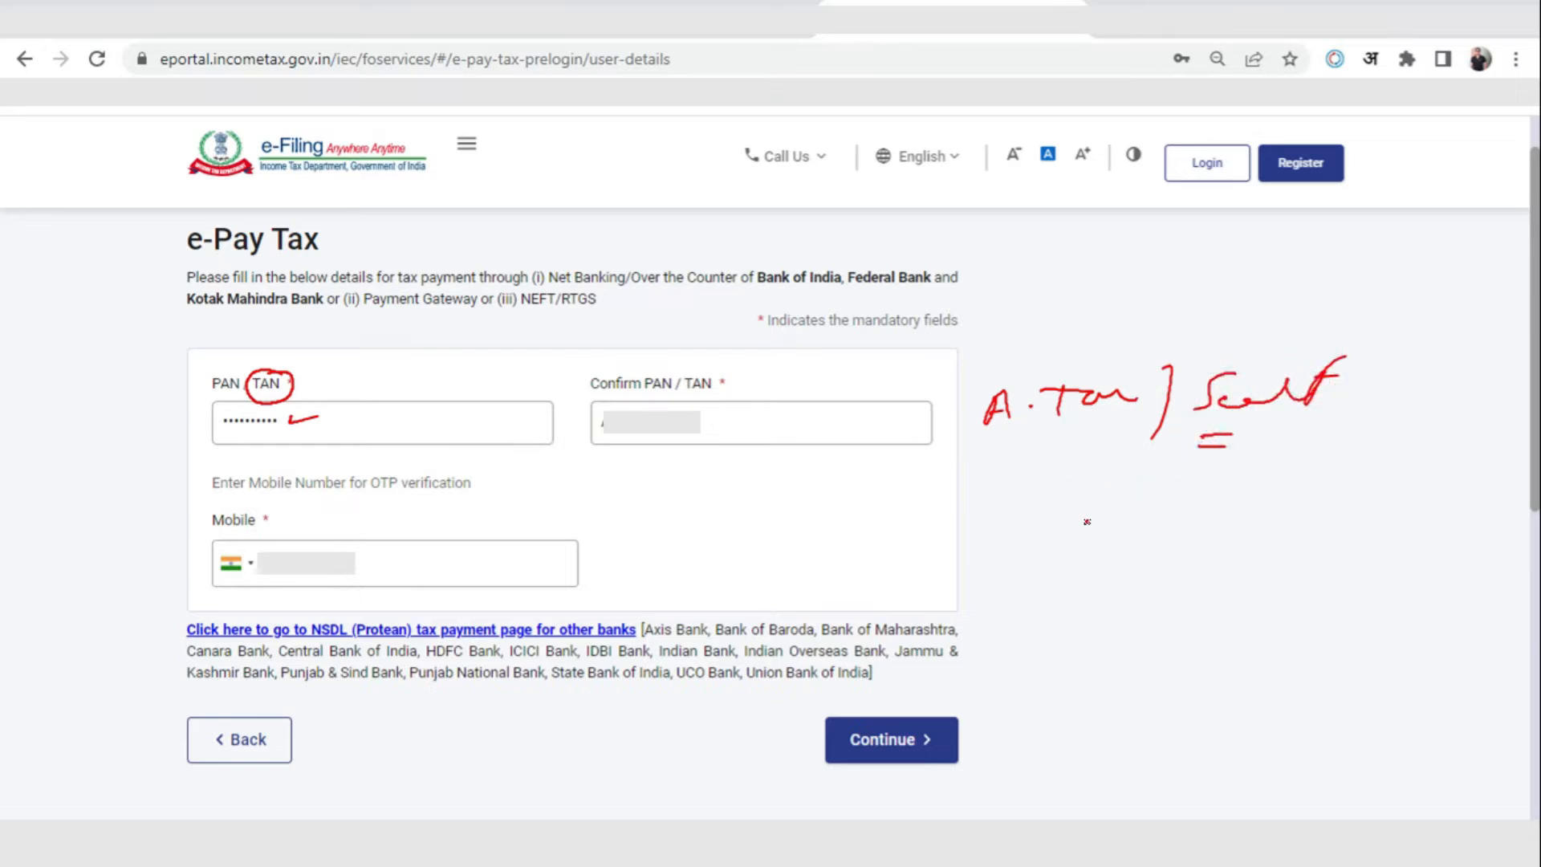
pyautogui.moveTo(1037, 500)
pyautogui.mouseDown()
pyautogui.moveTo(1042, 529)
pyautogui.moveTo(1053, 491)
pyautogui.mouseUp()
pyautogui.click(1083, 493)
pyautogui.moveTo(1074, 507)
pyautogui.mouseDown()
pyautogui.moveTo(1078, 527)
pyautogui.moveTo(1118, 467)
pyautogui.moveTo(1142, 514)
pyautogui.mouseUp()
pyautogui.moveTo(1148, 510); pyautogui.dragTo(1298, 506)
pyautogui.moveTo(1172, 537); pyautogui.dragTo(1234, 535)
pyautogui.moveTo(1162, 547); pyautogui.dragTo(1236, 546)
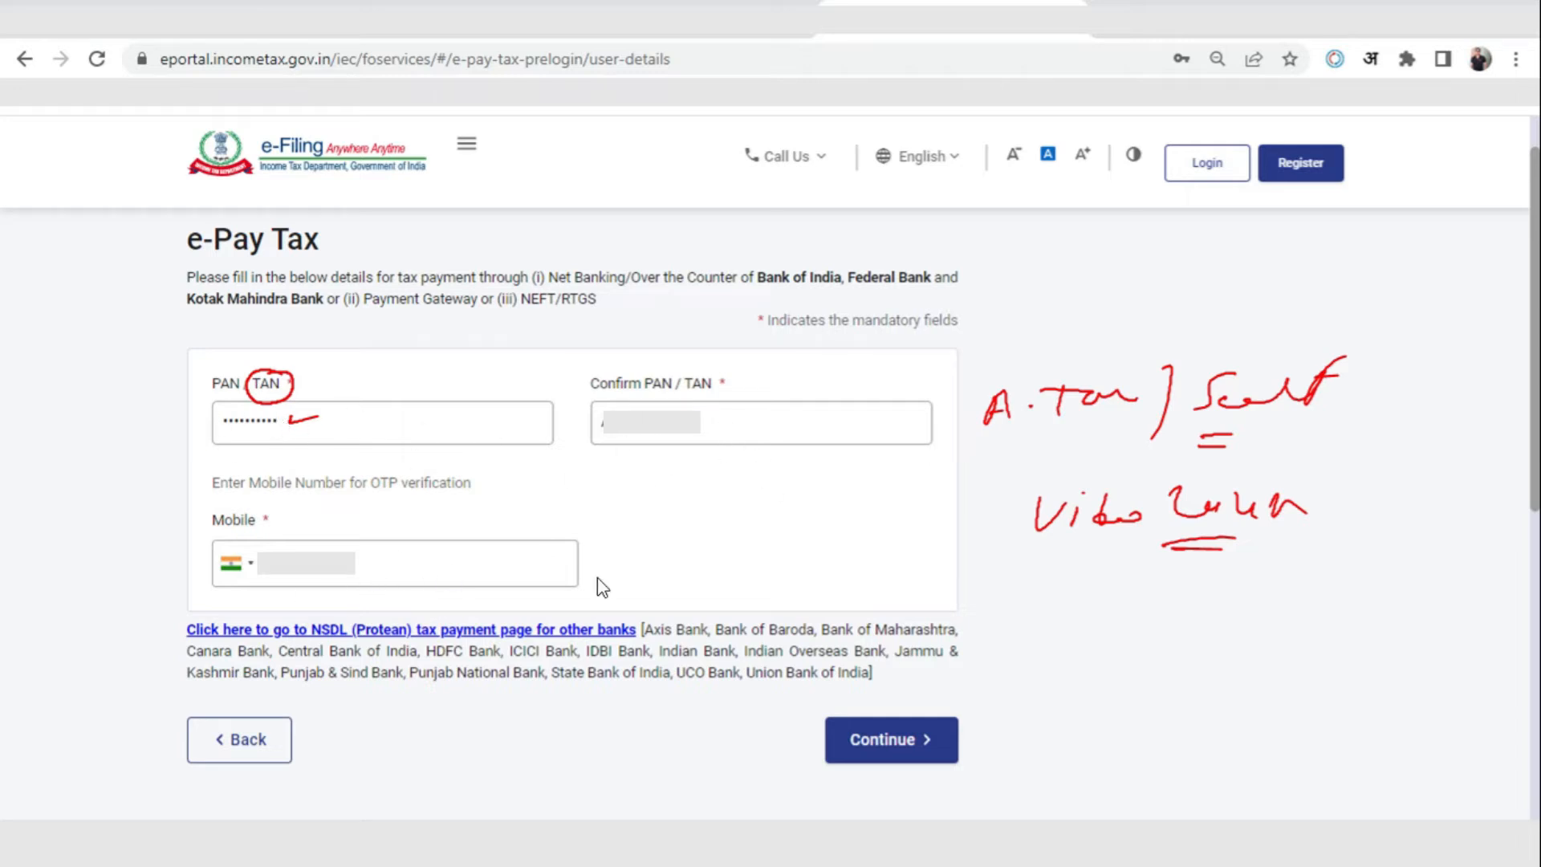
# Submit the PAN/TAN and mobile number details, verify with the mobile OTP, and continue to a new payment
pyautogui.click(928, 742)
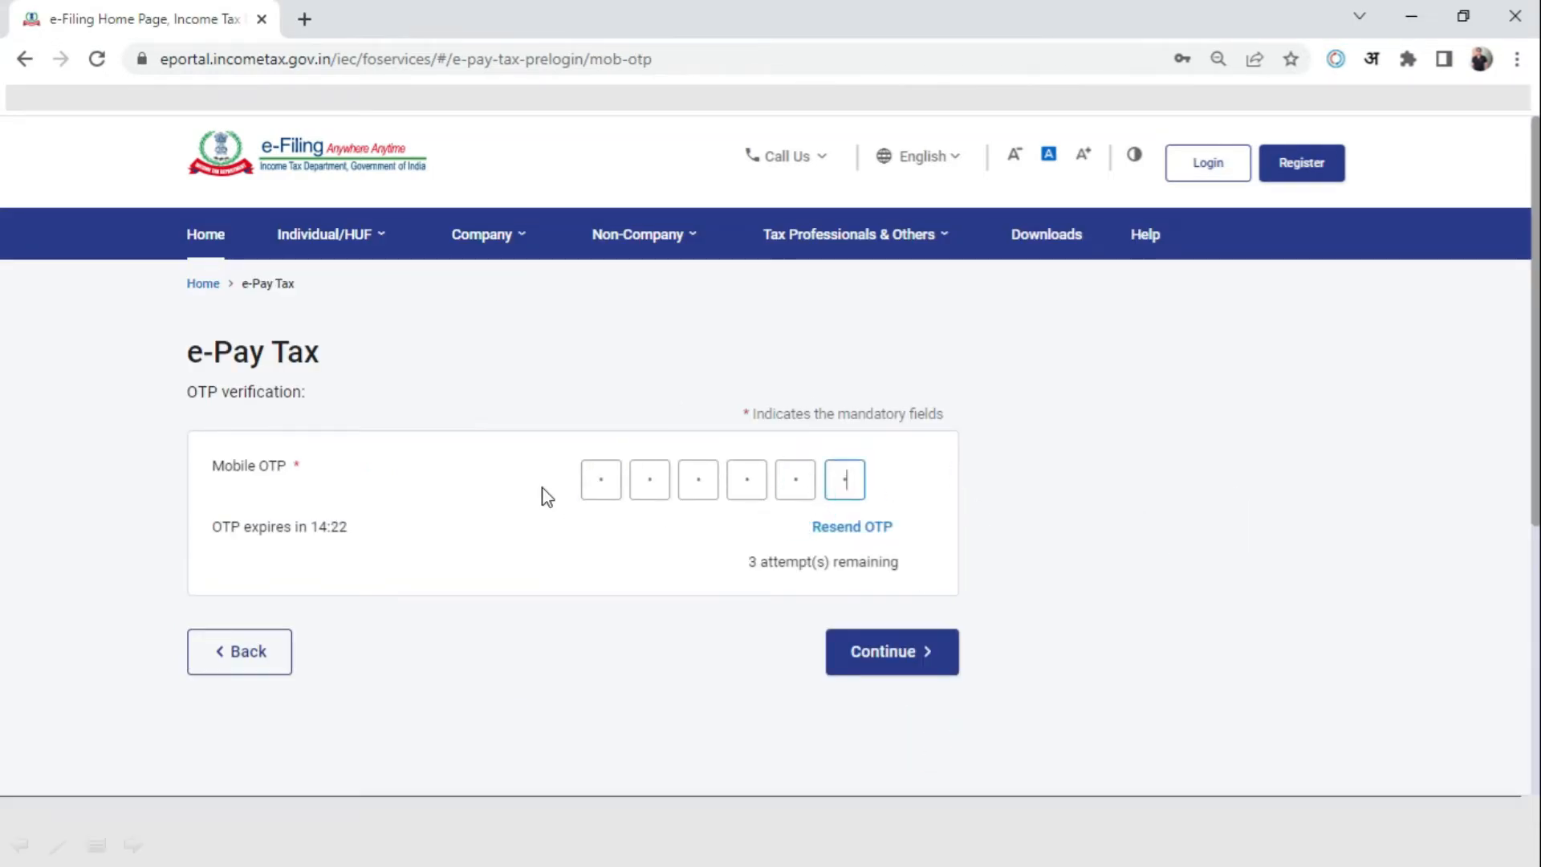
pyautogui.click(889, 652)
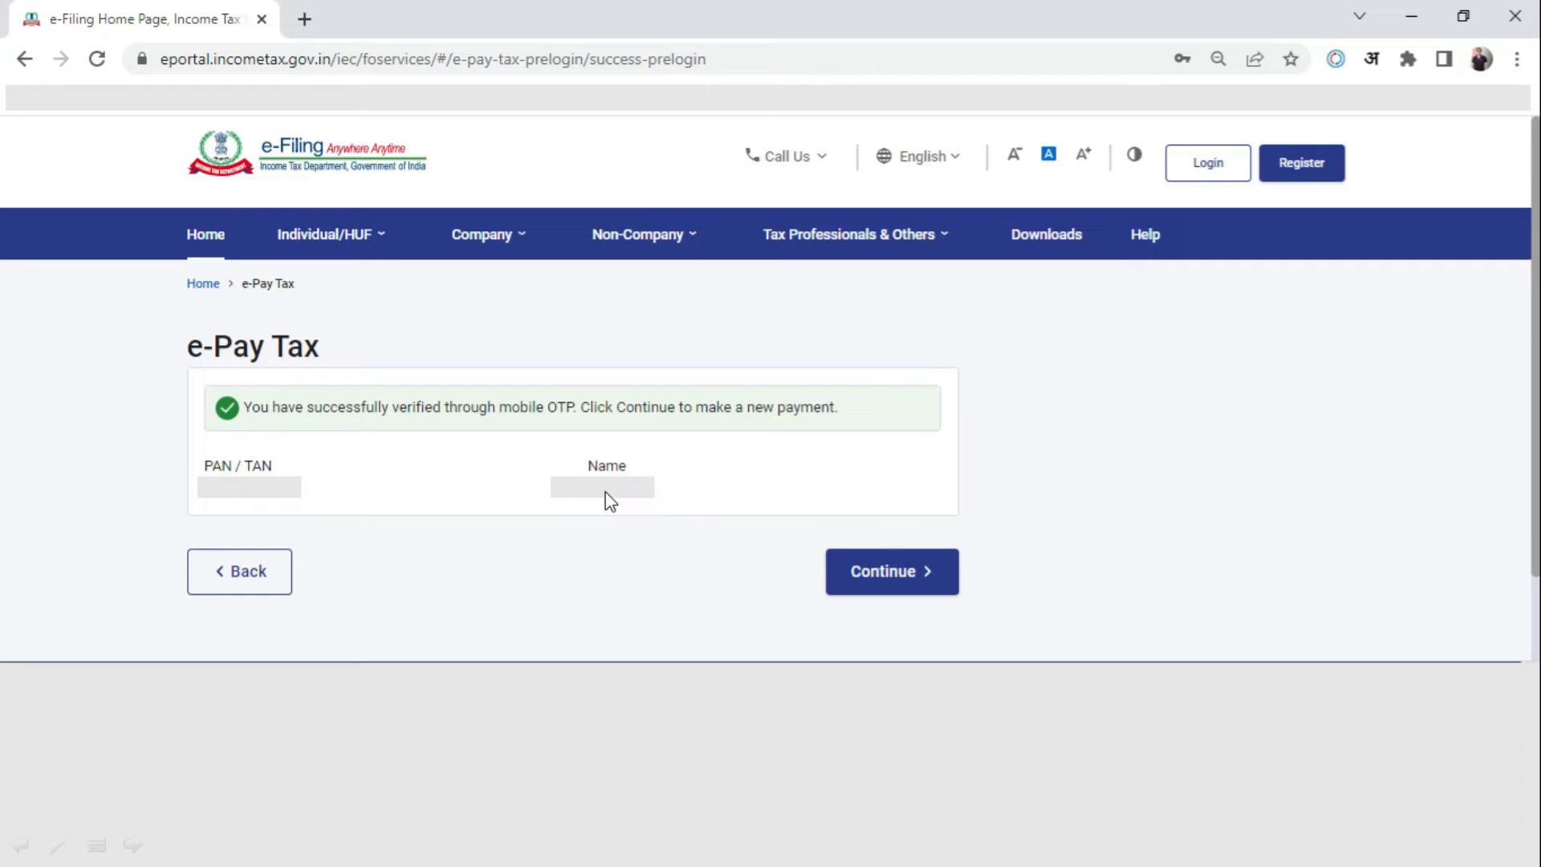
pyautogui.click(882, 598)
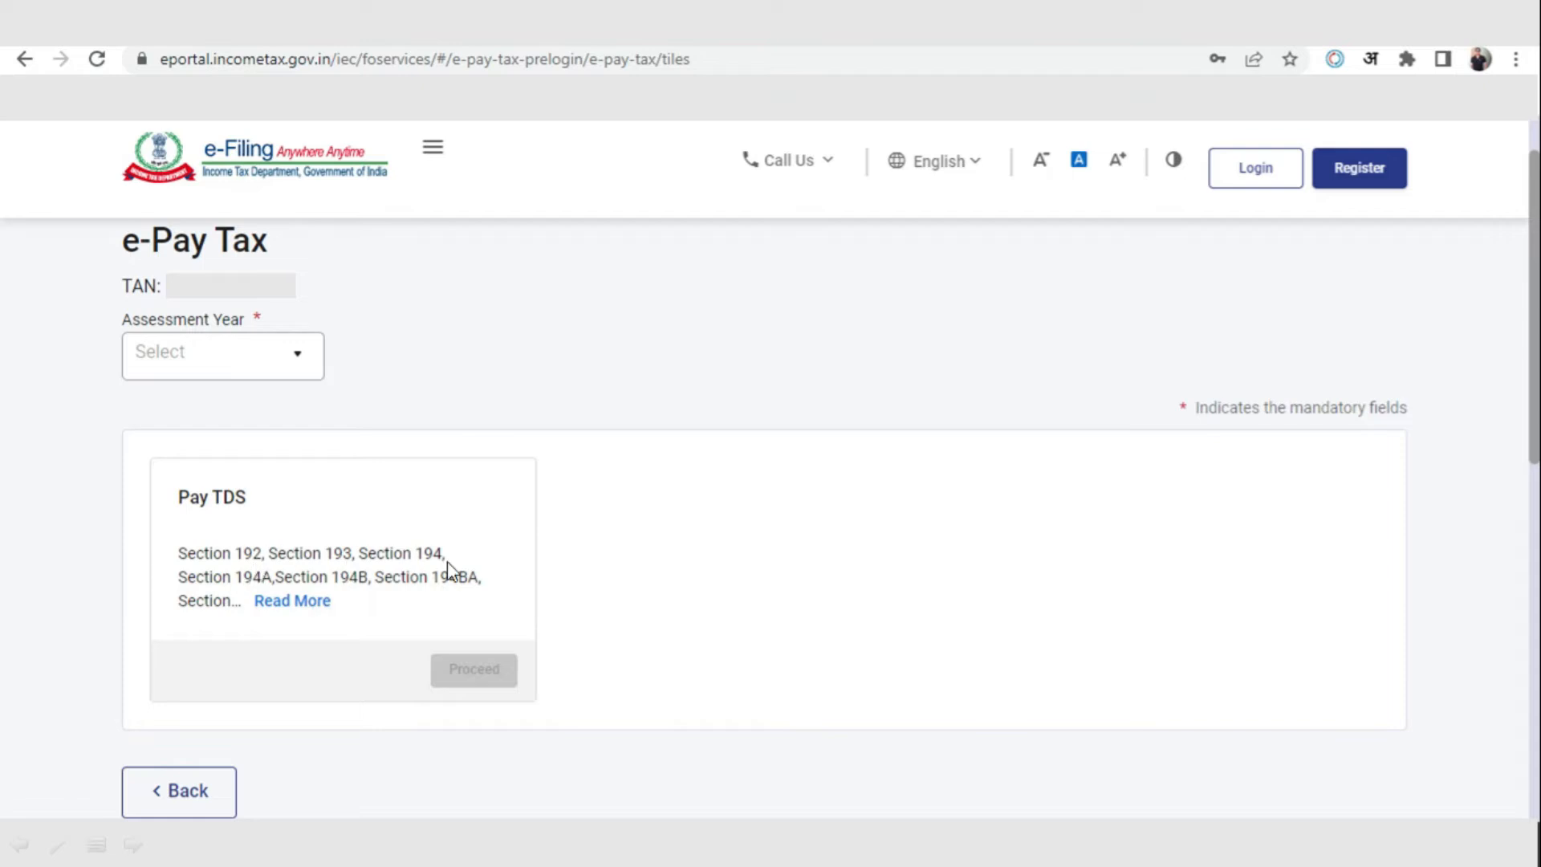
# Select assessment year 2023-24 and proceed with Pay TDS
pyautogui.click(317, 602)
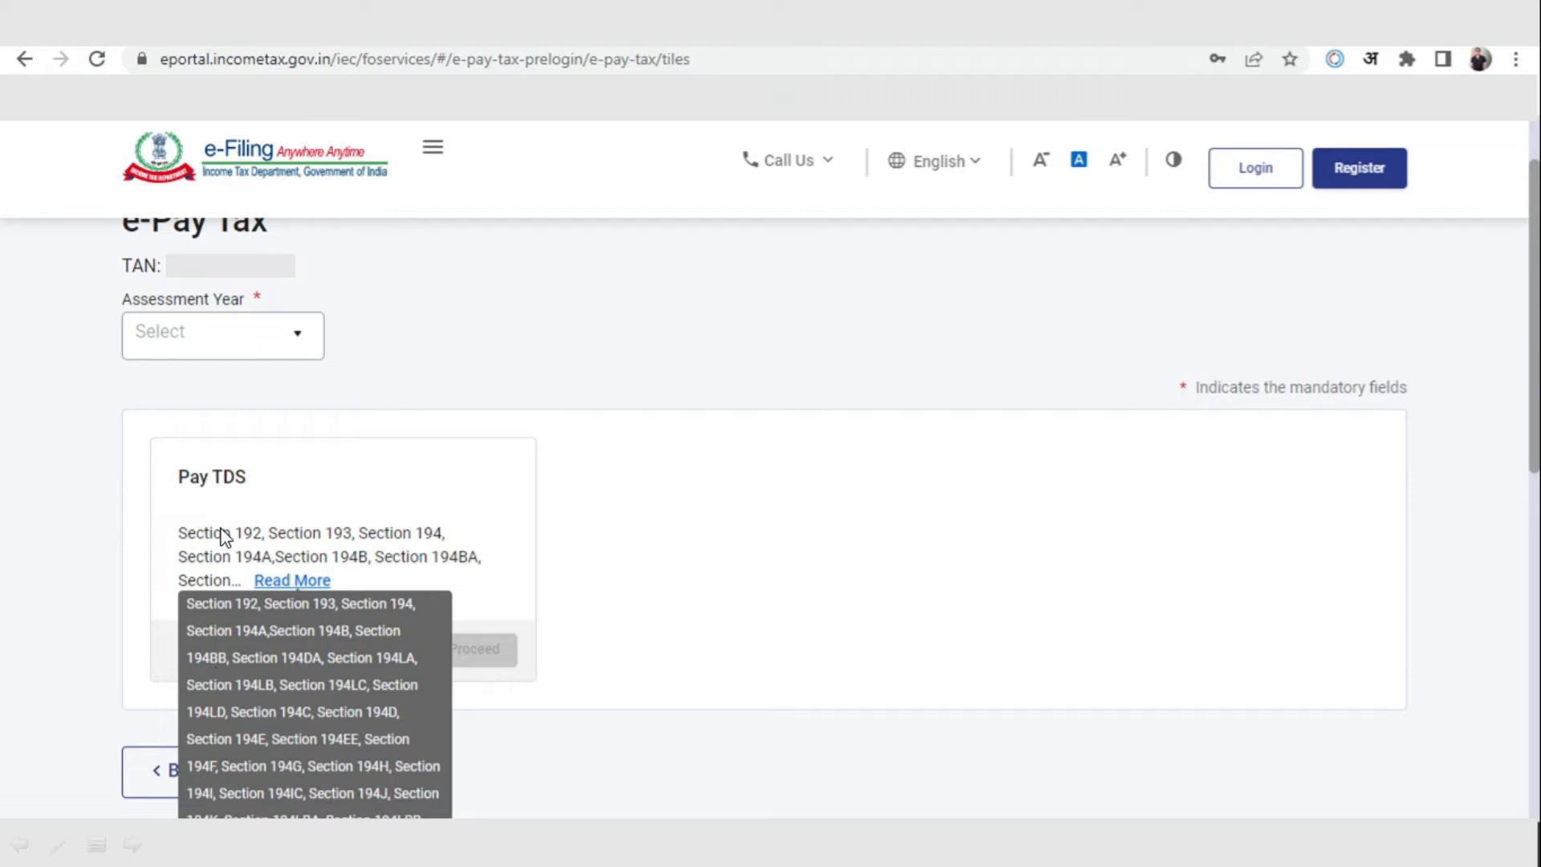
pyautogui.click(305, 349)
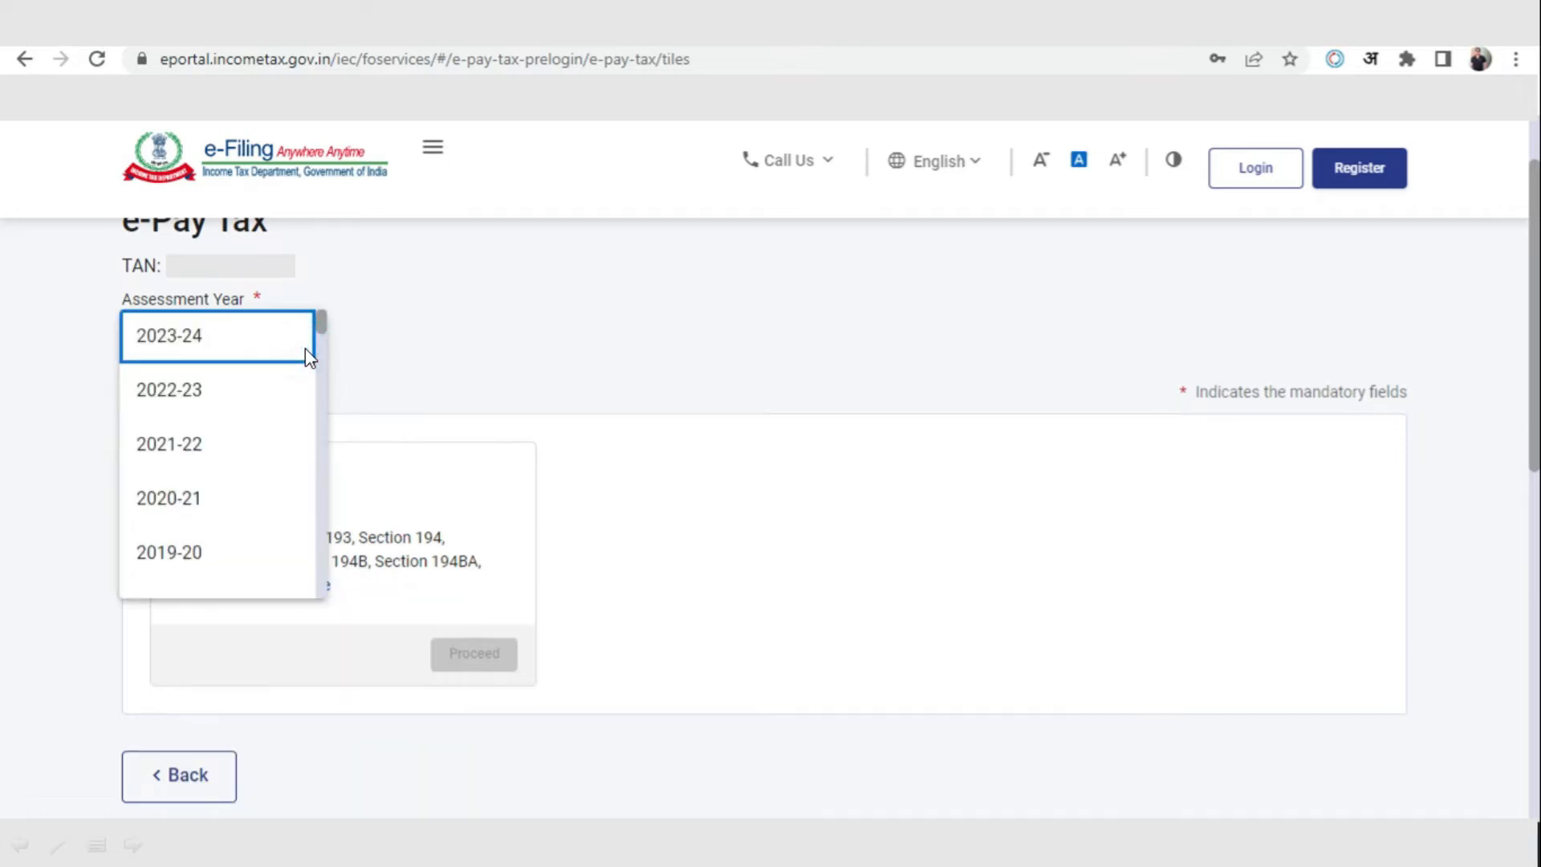
pyautogui.click(219, 340)
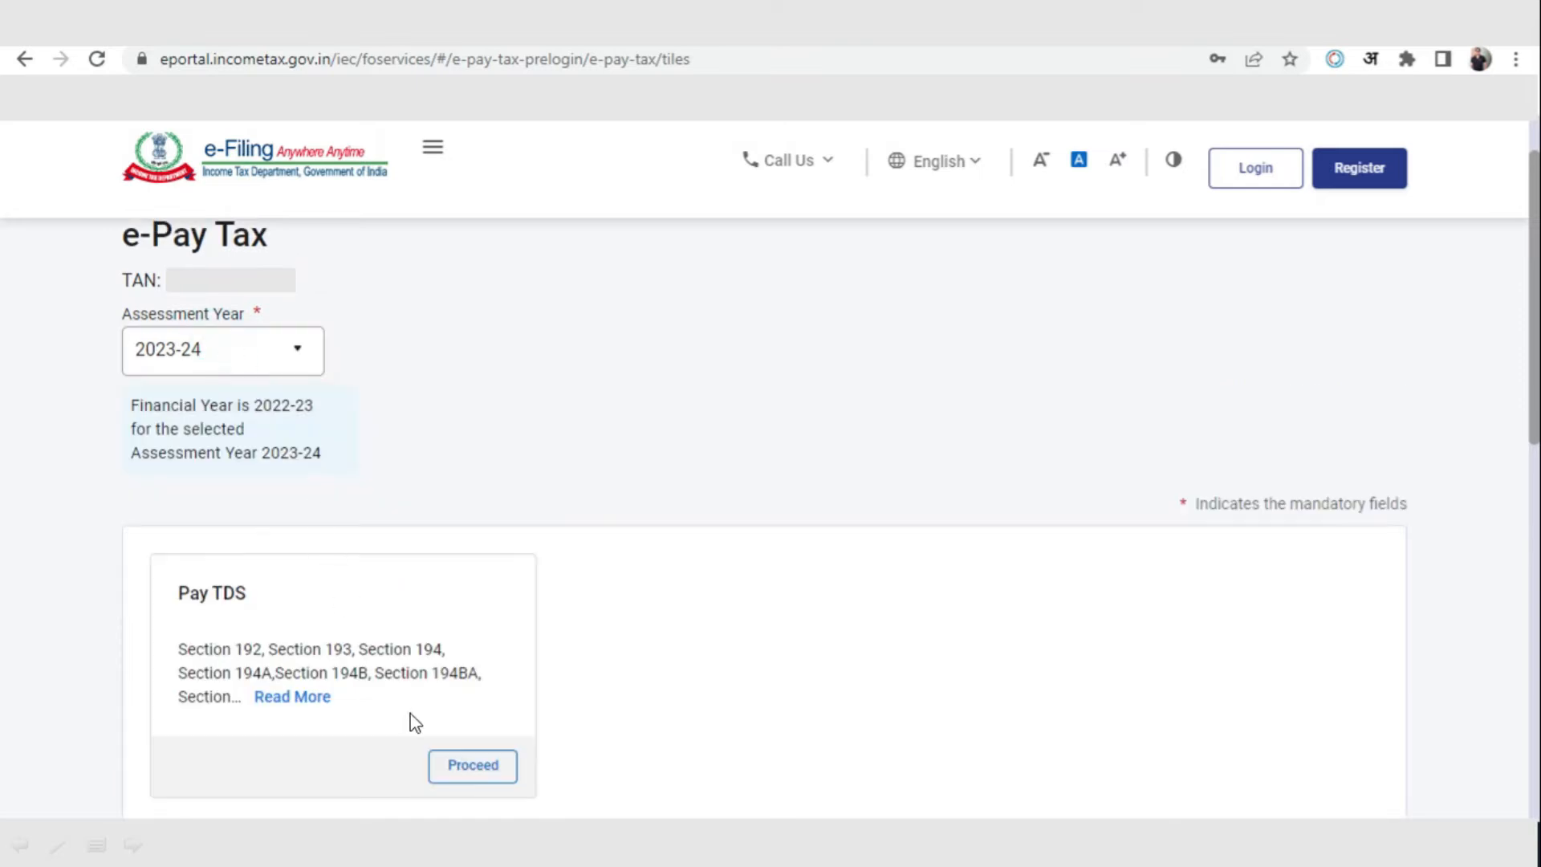
pyautogui.click(495, 772)
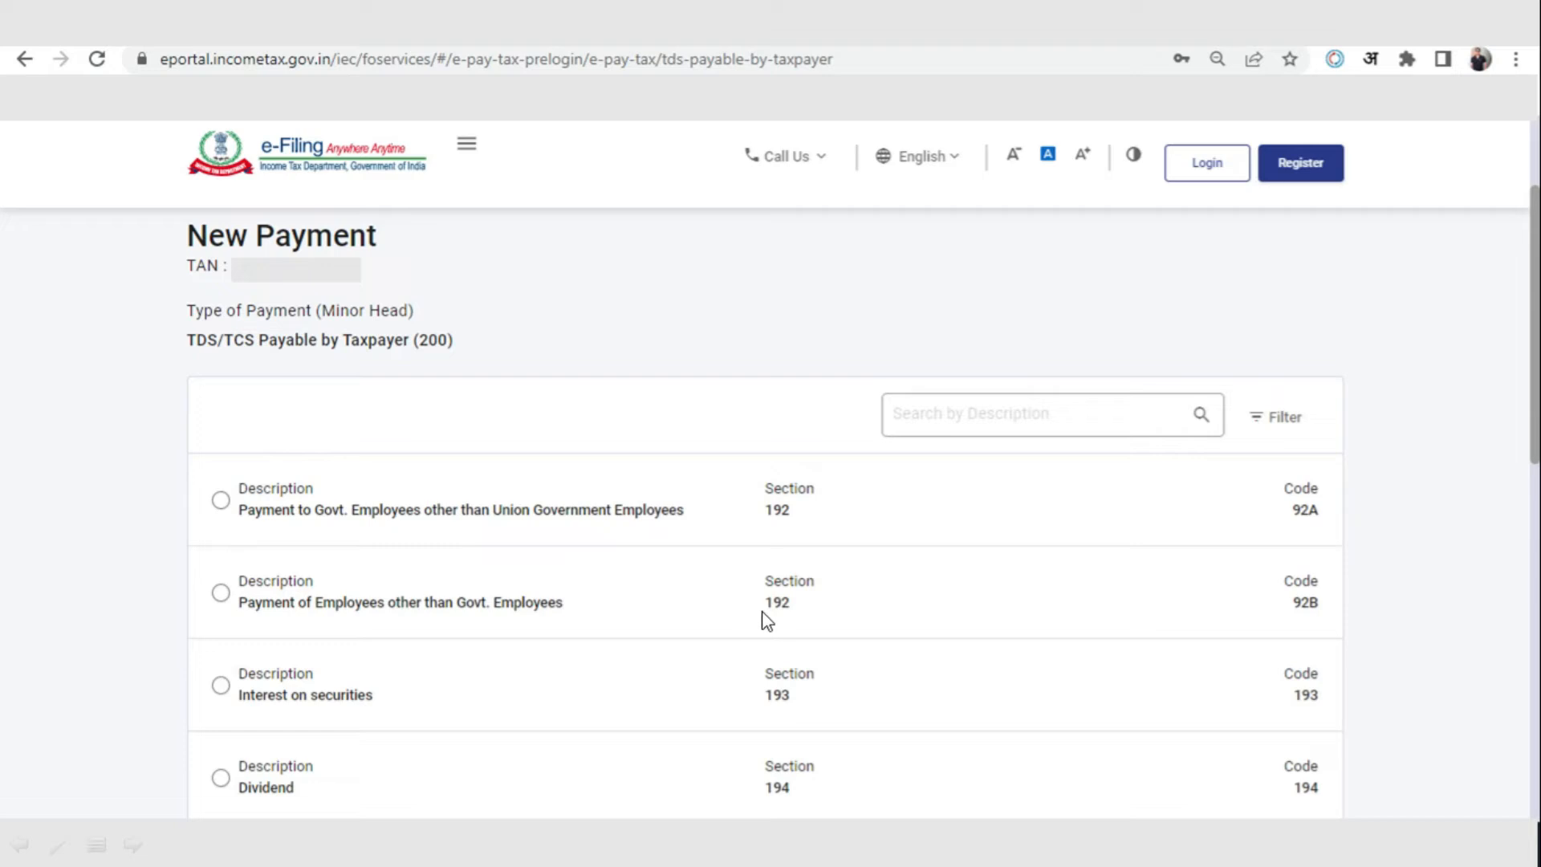
# Choose Rent under section 194I (code 94I) as the nature of payment and continue to the tax break-up
pyautogui.scroll(-4, 1124, 629)
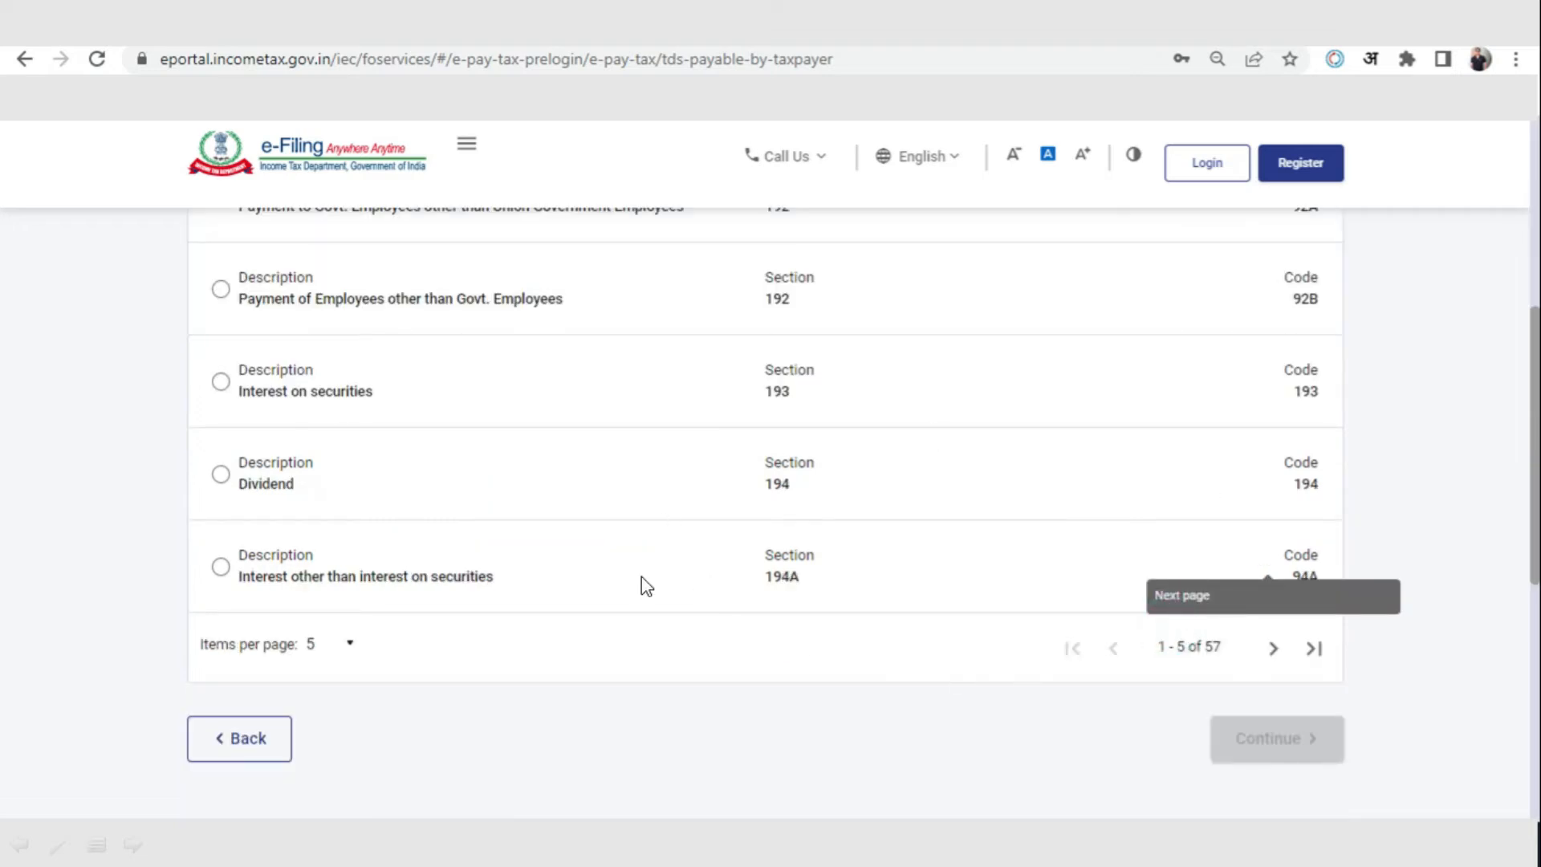
pyautogui.click(1274, 650)
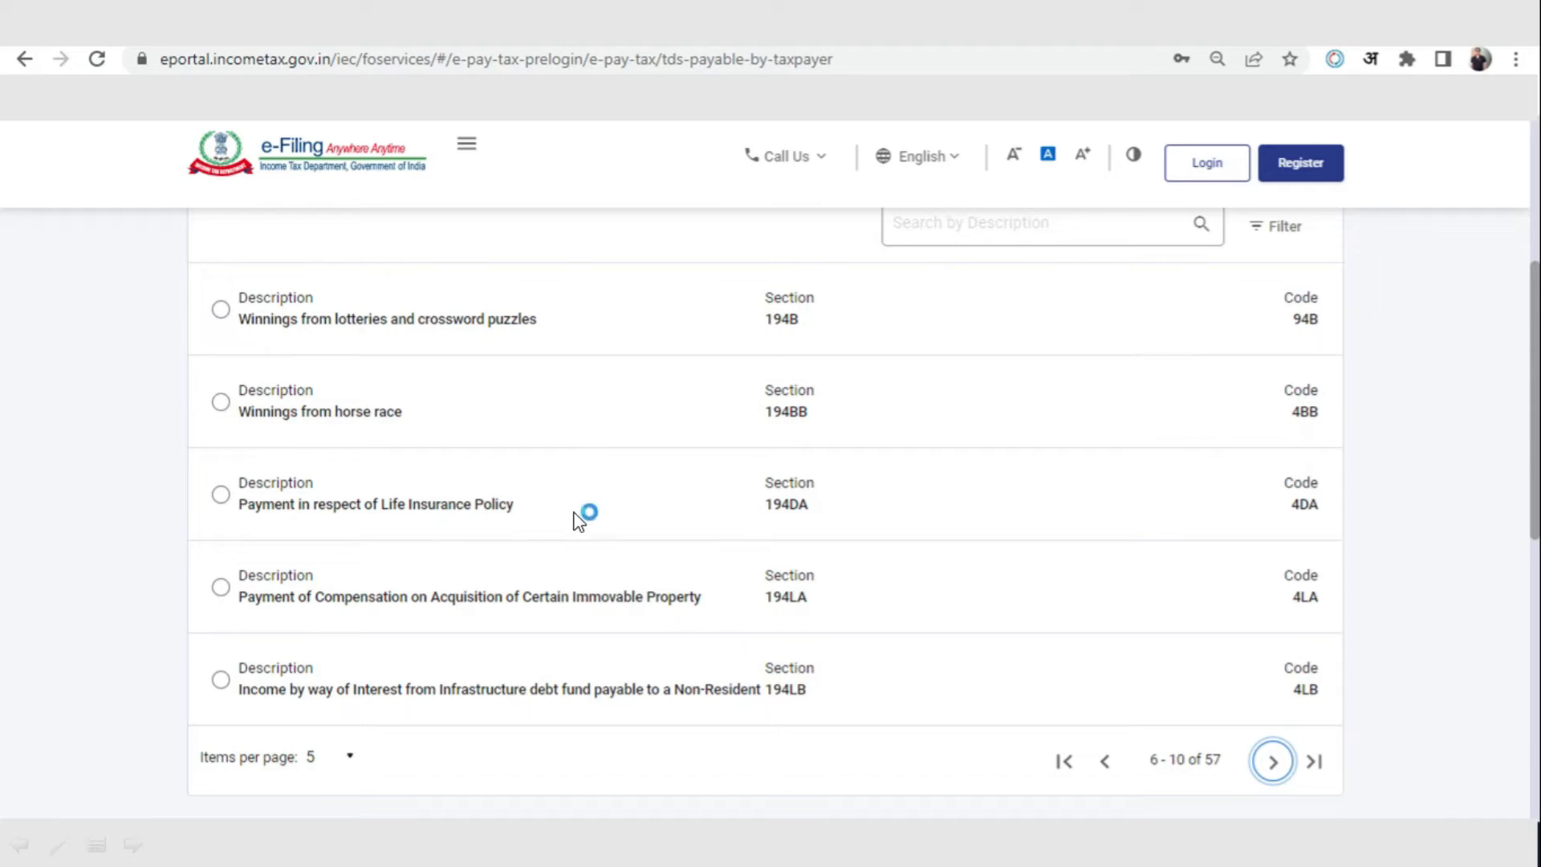
pyautogui.click(1274, 763)
pyautogui.click(1274, 763)
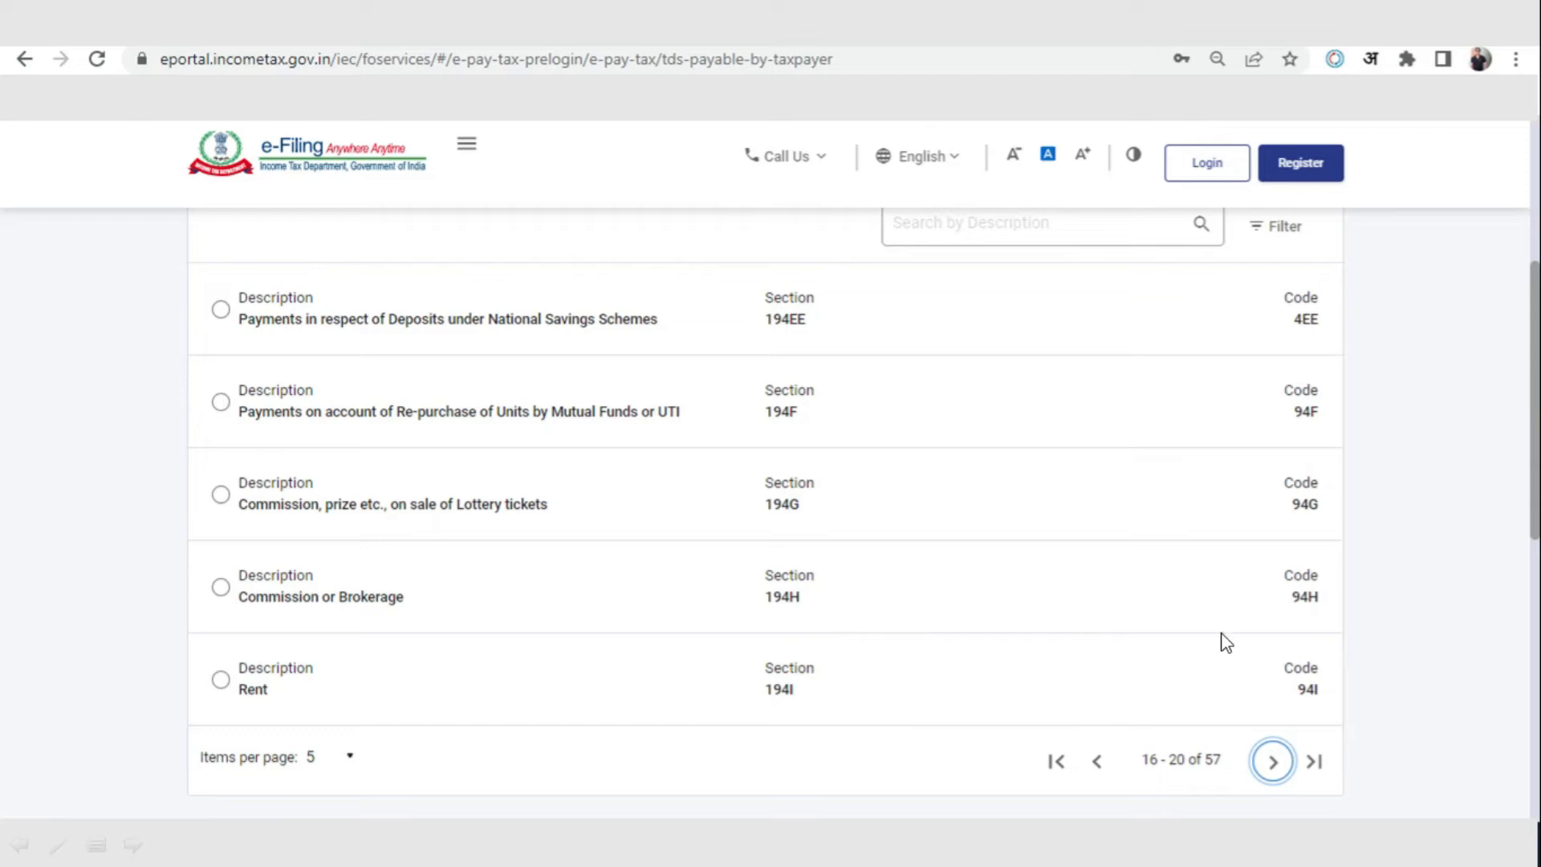
pyautogui.click(226, 682)
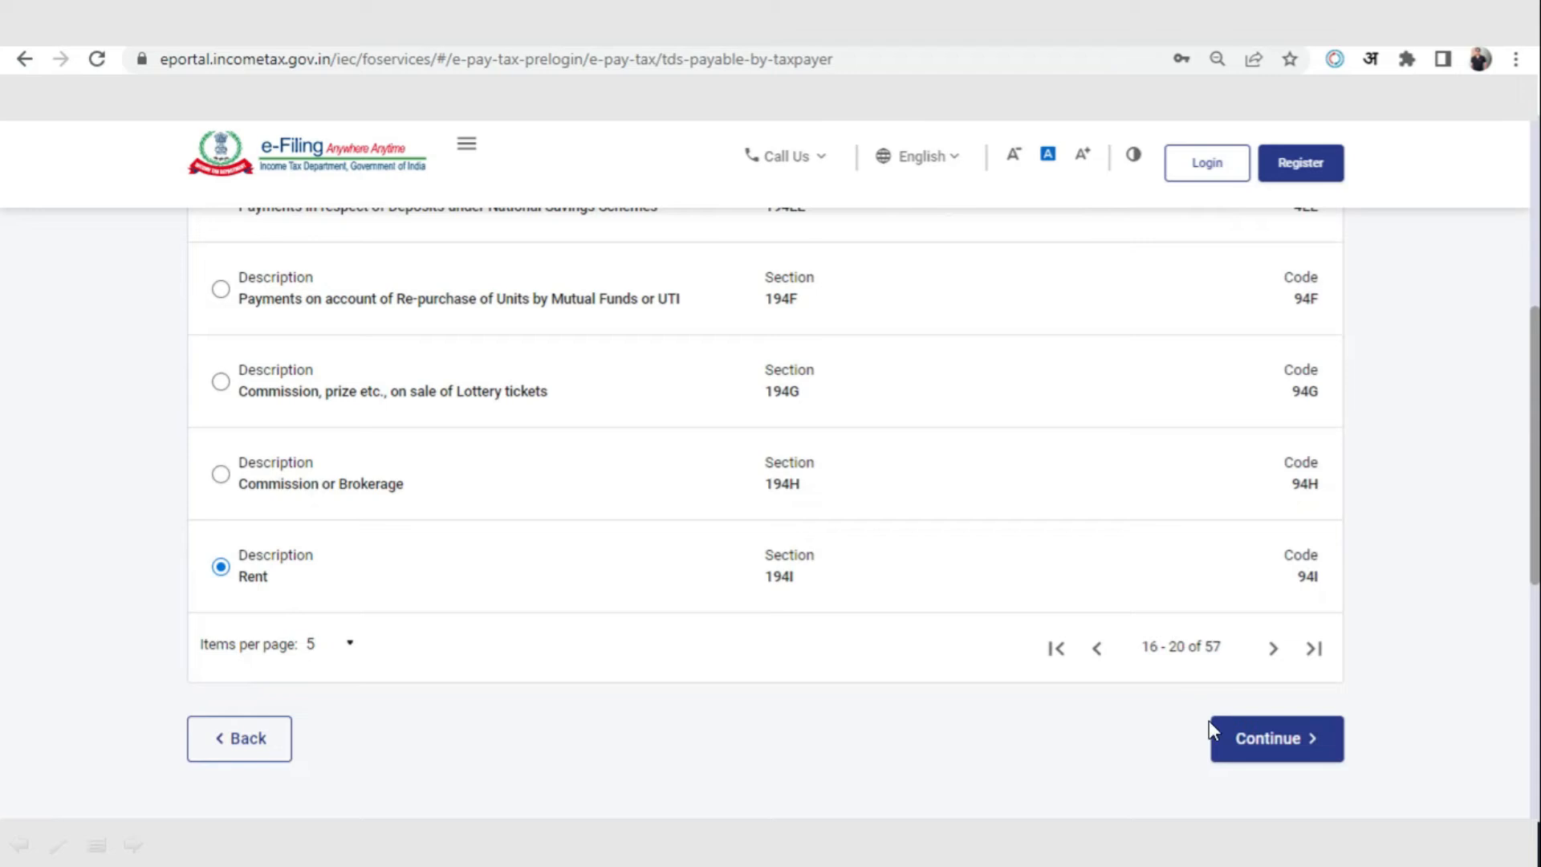
pyautogui.click(1235, 740)
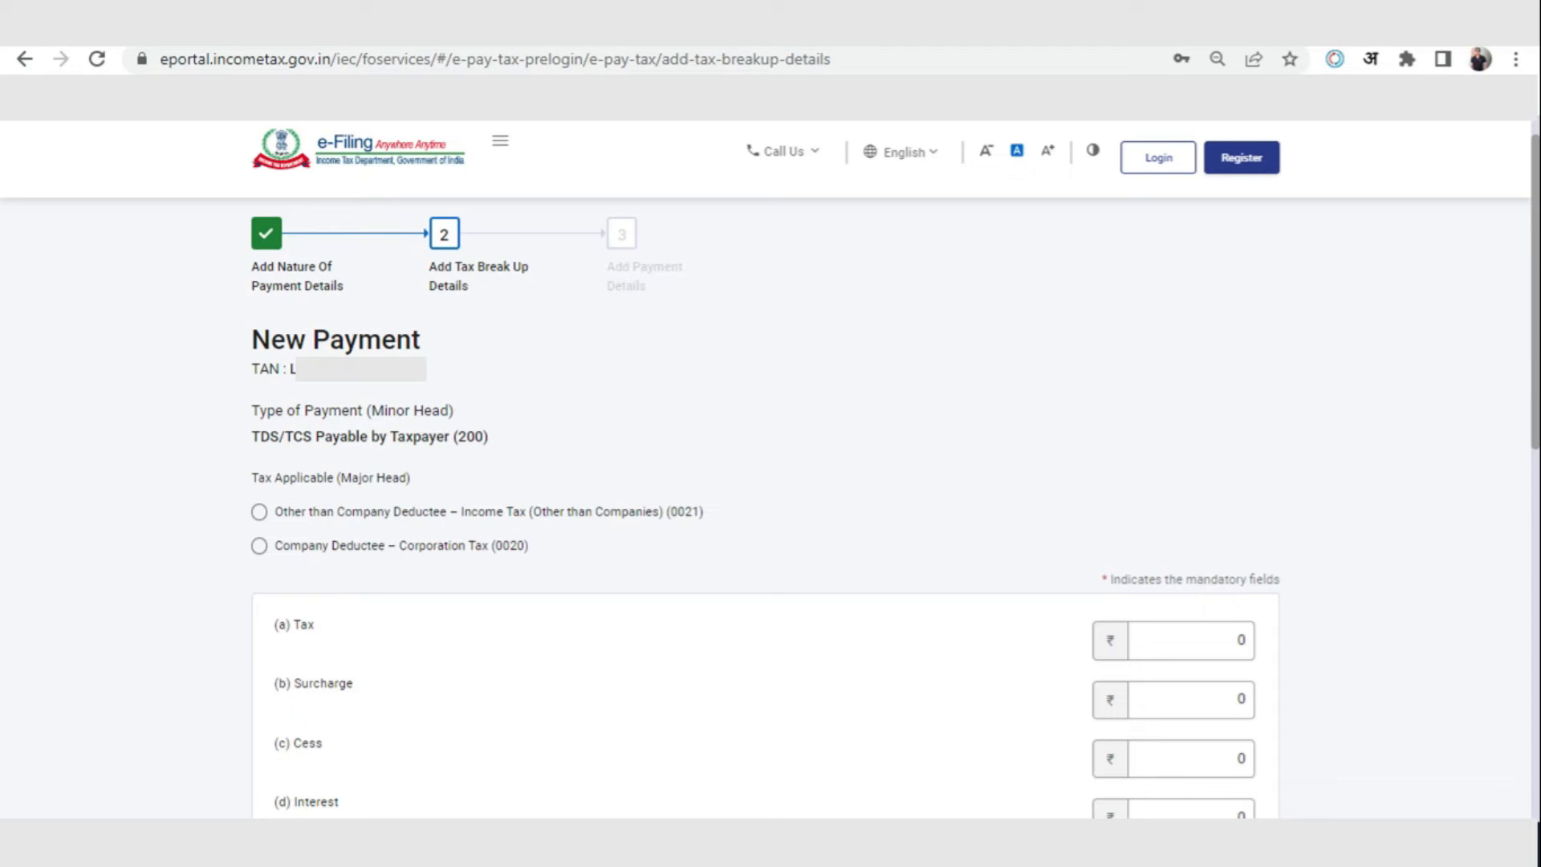
# Select Other than Company Deductee (0021) as the major head, set the tax to ₹100, and continue
pyautogui.click(261, 515)
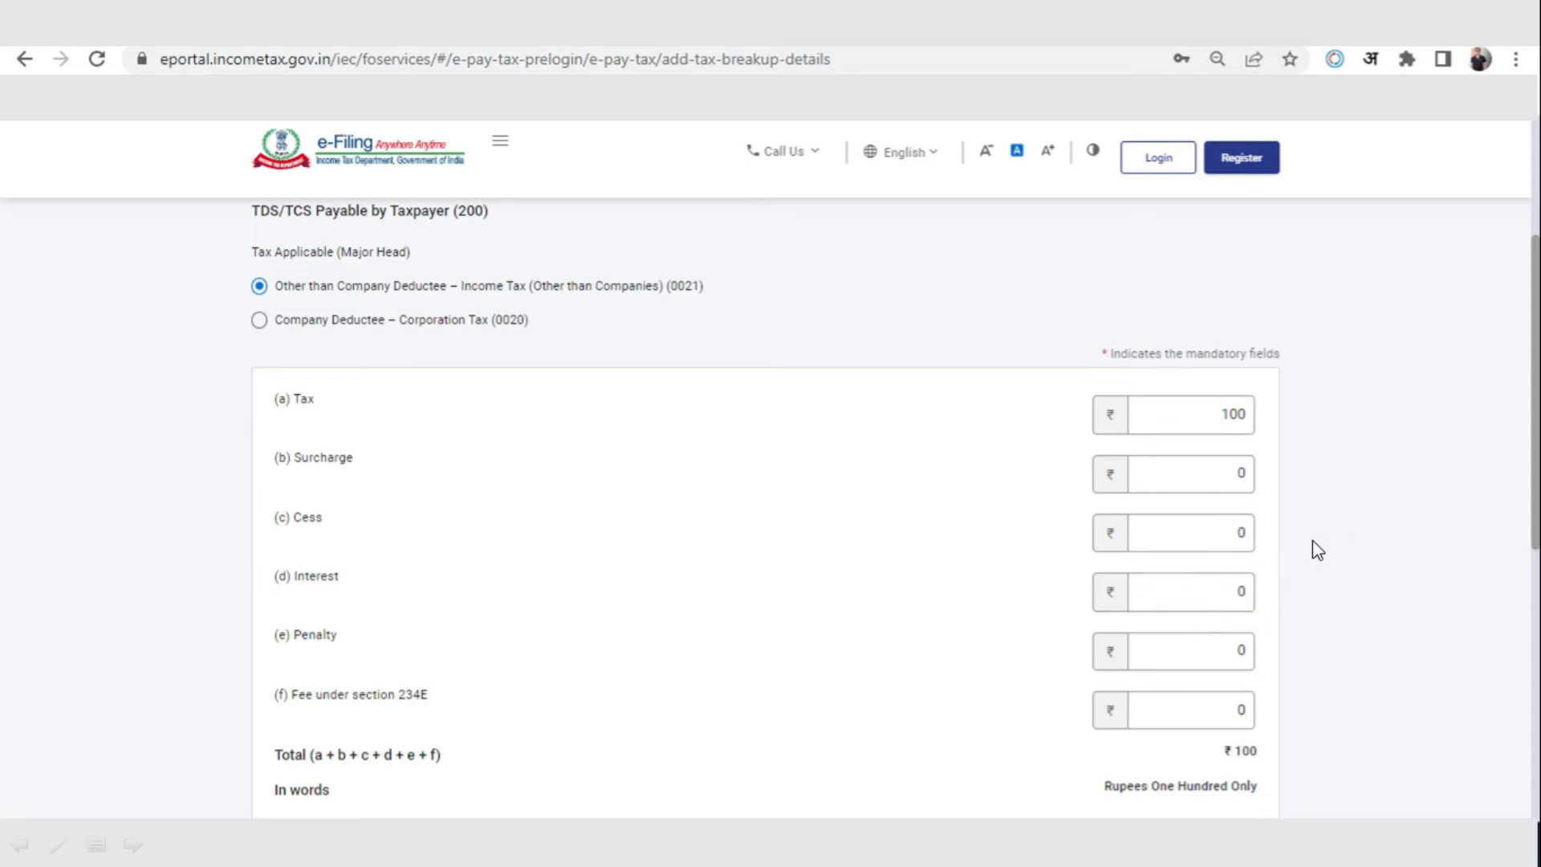
pyautogui.scroll(-2, 1318, 550)
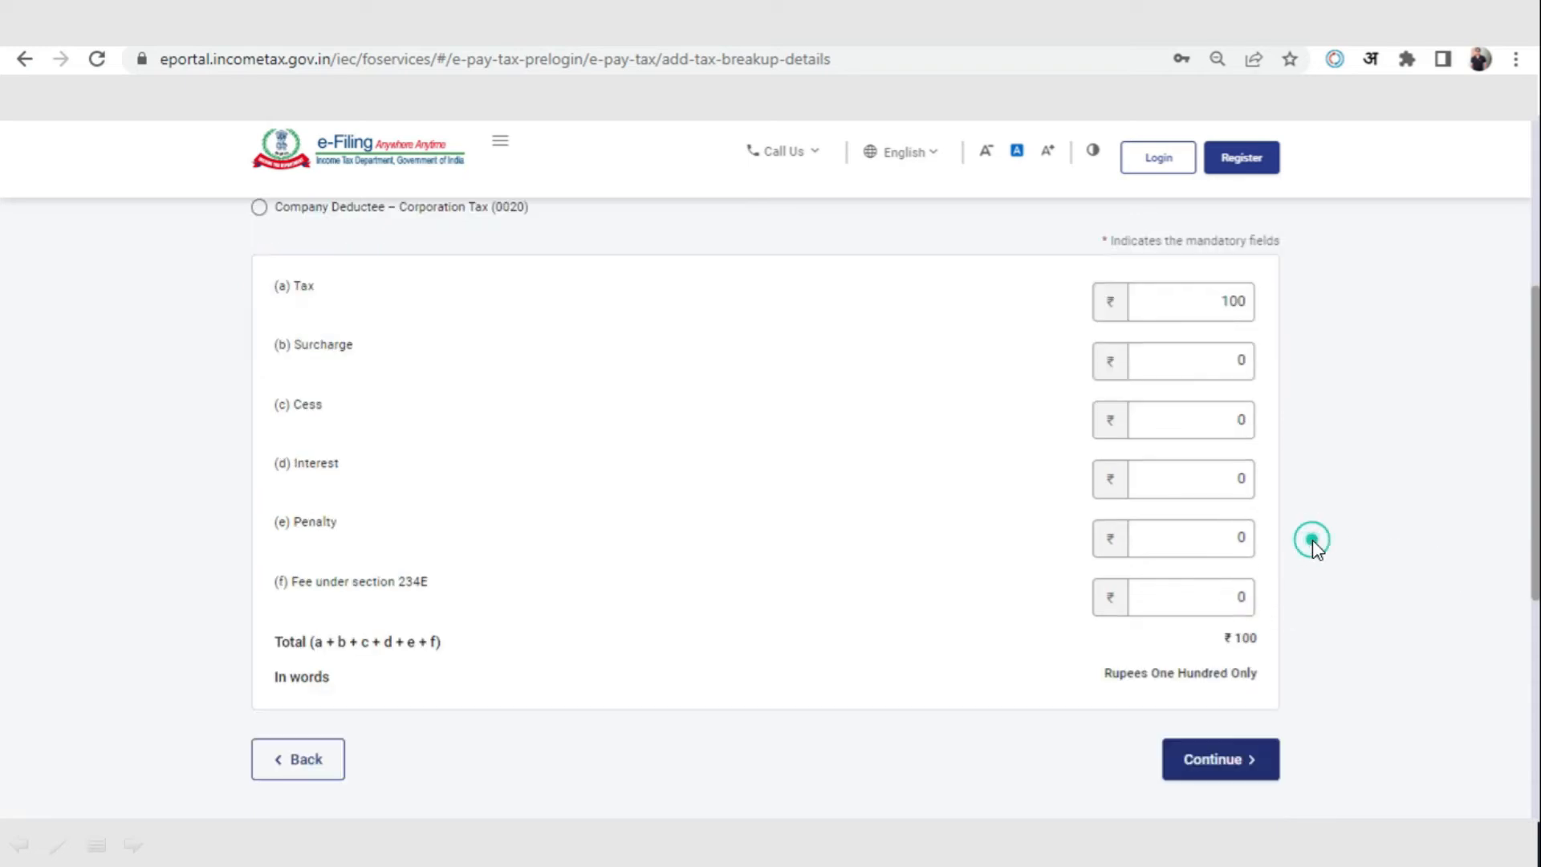
pyautogui.click(1236, 758)
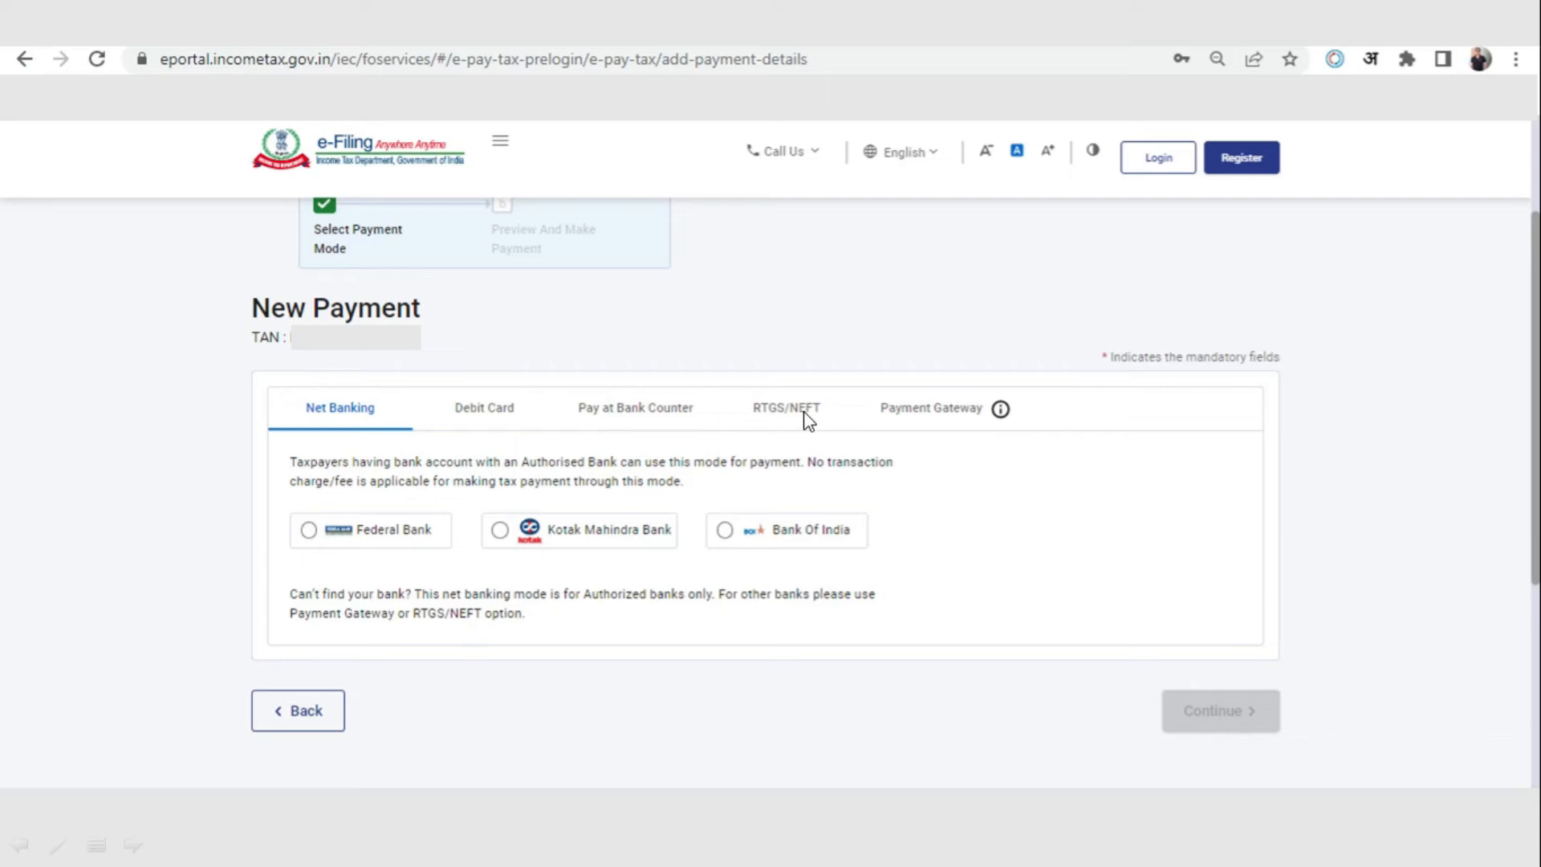
# Choose Payment Gateway with Federal Bank as the payment mode and continue to the preview
pyautogui.click(966, 411)
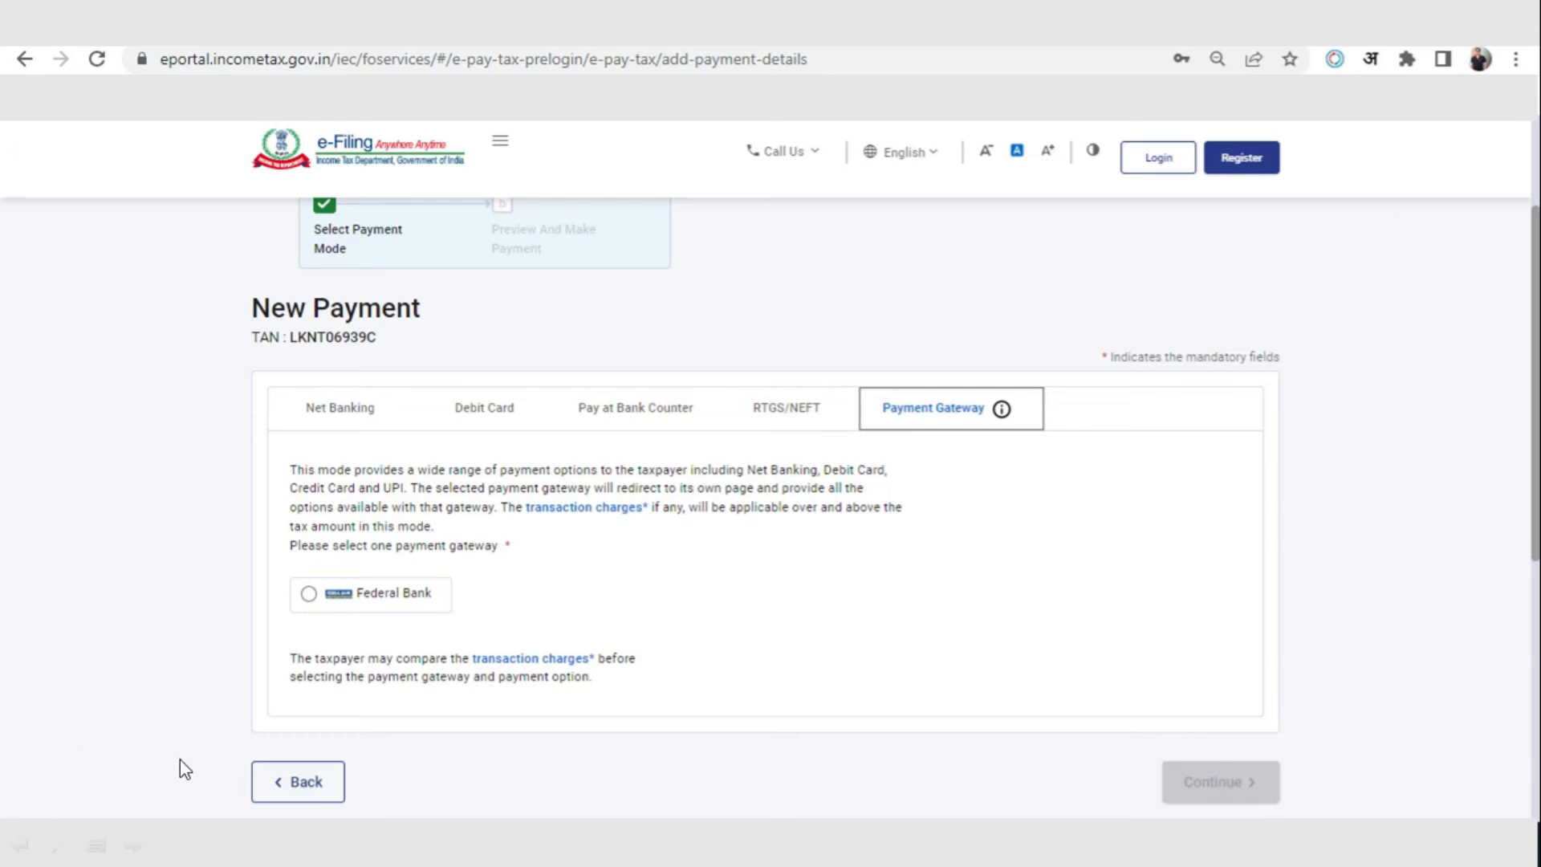
pyautogui.click(309, 595)
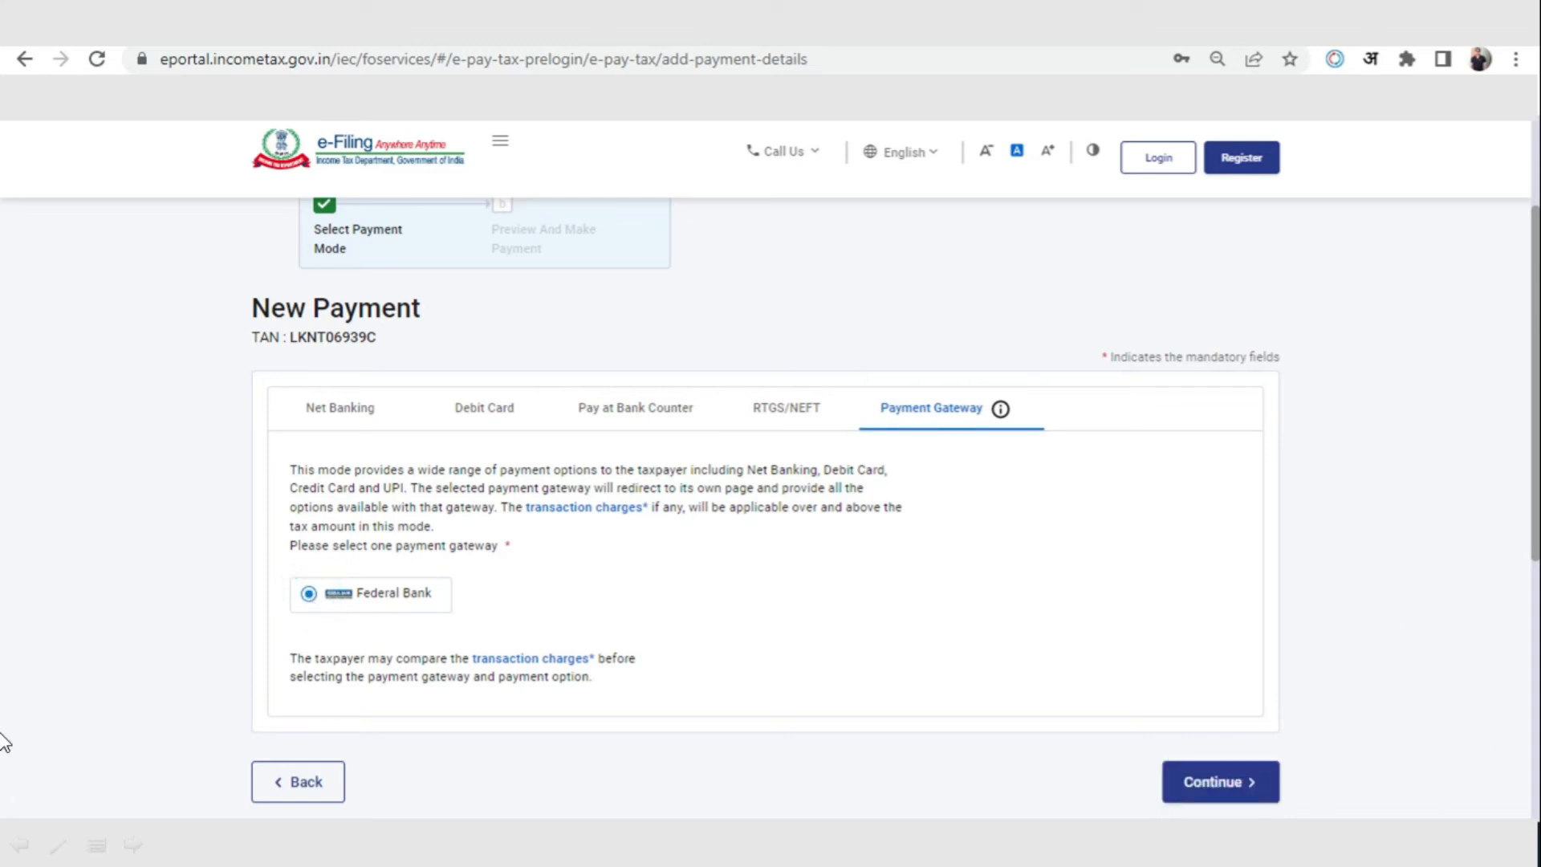
pyautogui.click(1254, 782)
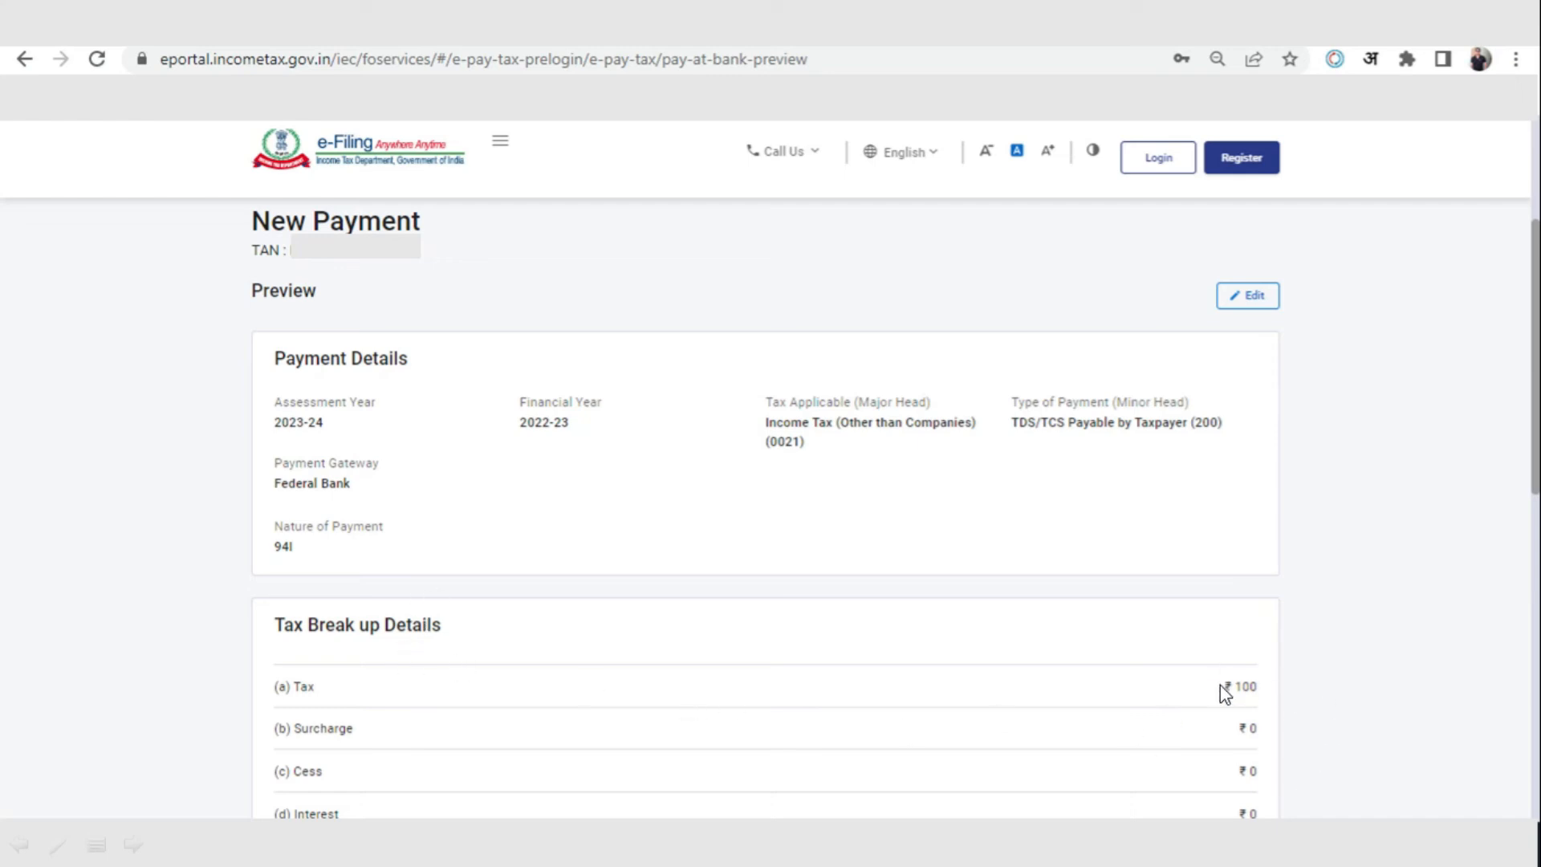
# Review the payment preview, choose to pay immediately, agree to the terms and conditions, and submit the payment to the bank
pyautogui.scroll(-4, 1270, 680)
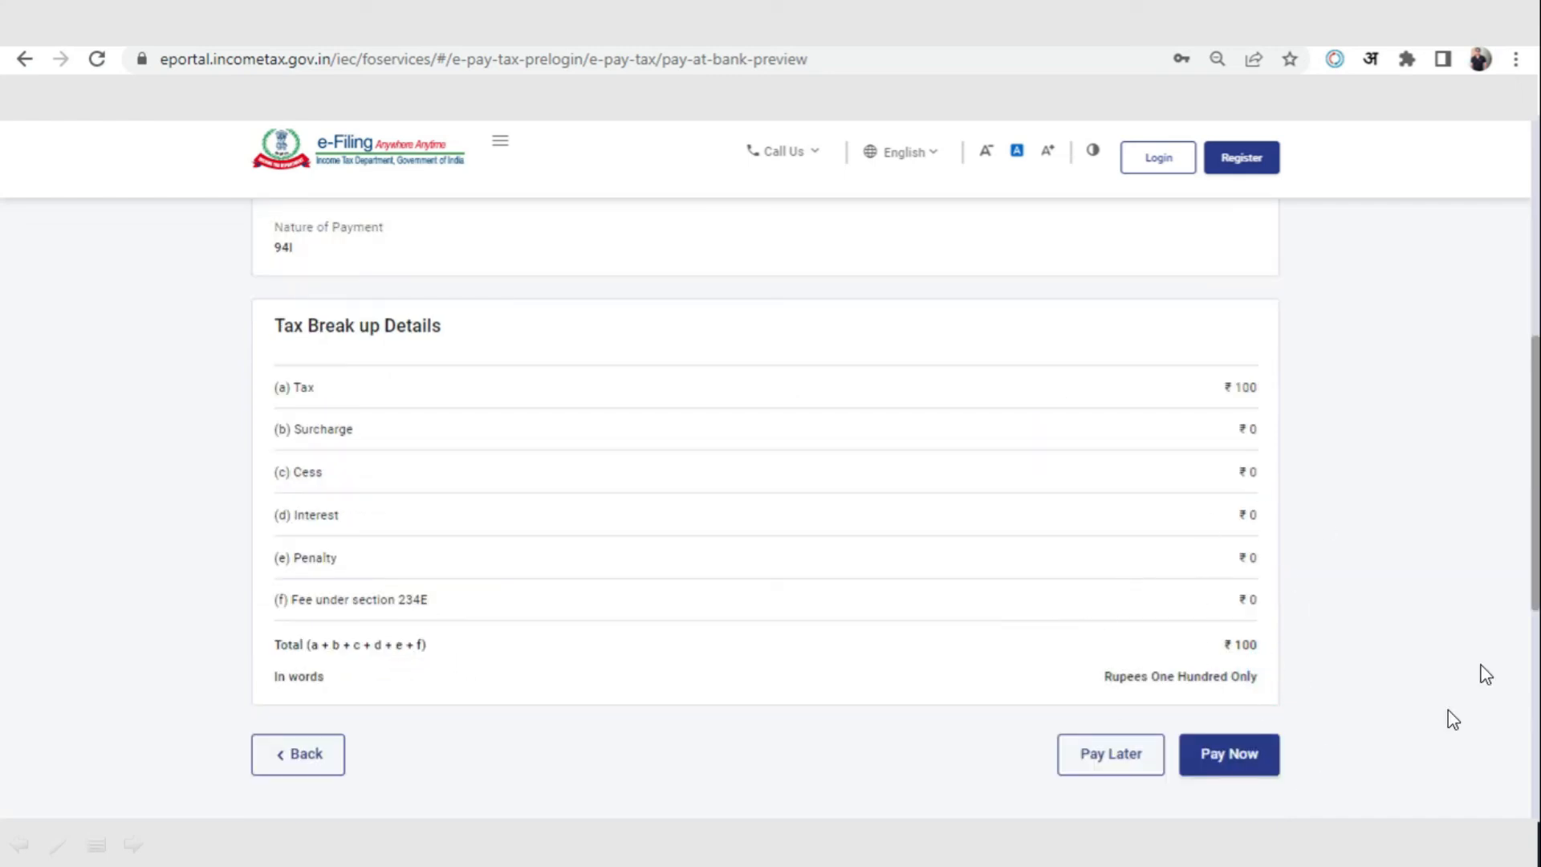
pyautogui.click(1250, 773)
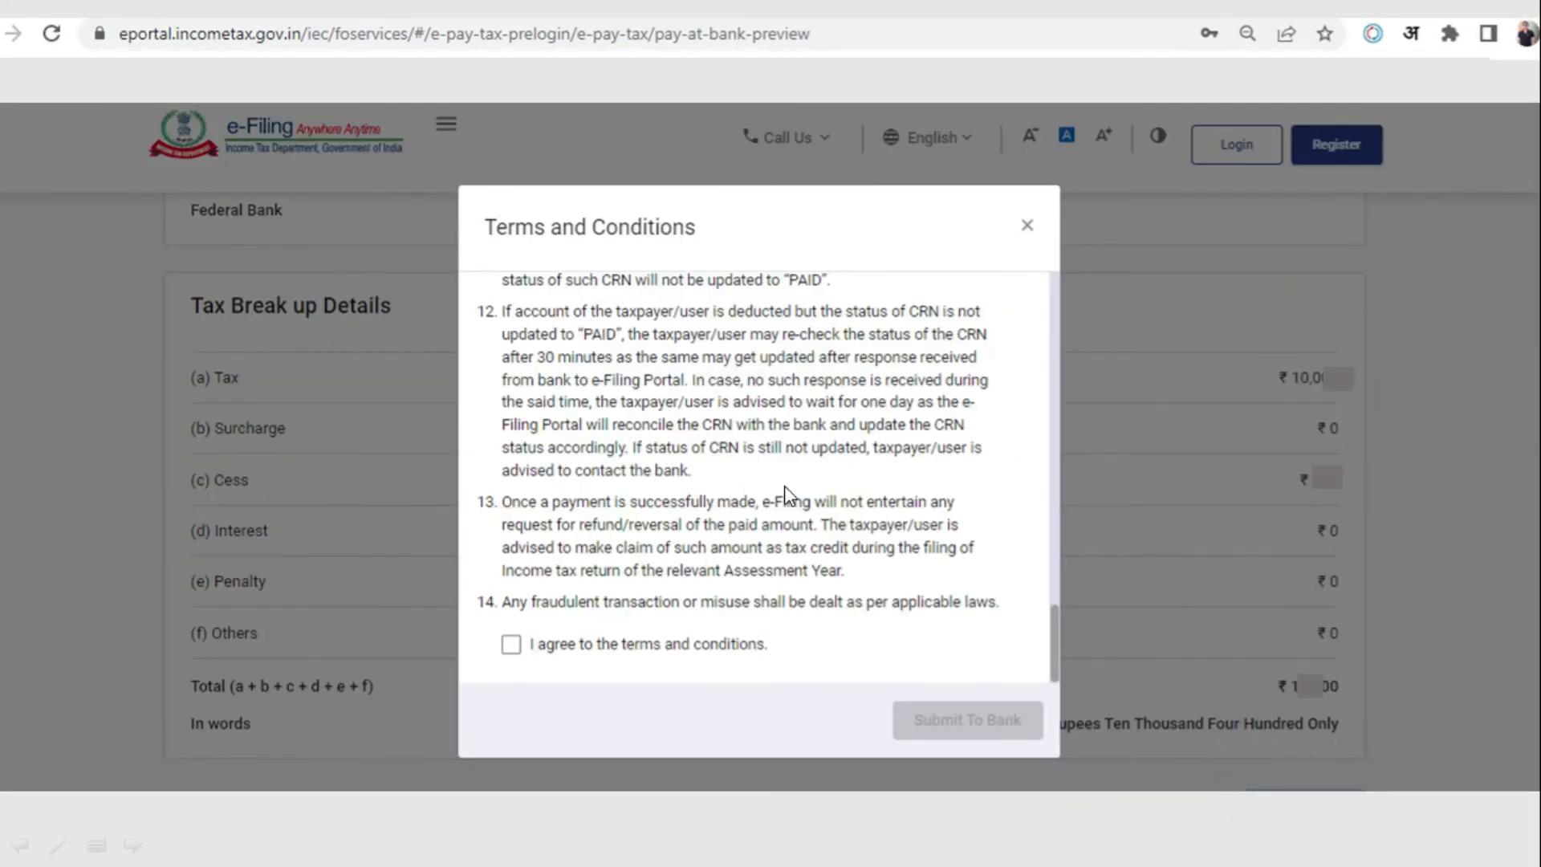
pyautogui.click(786, 528)
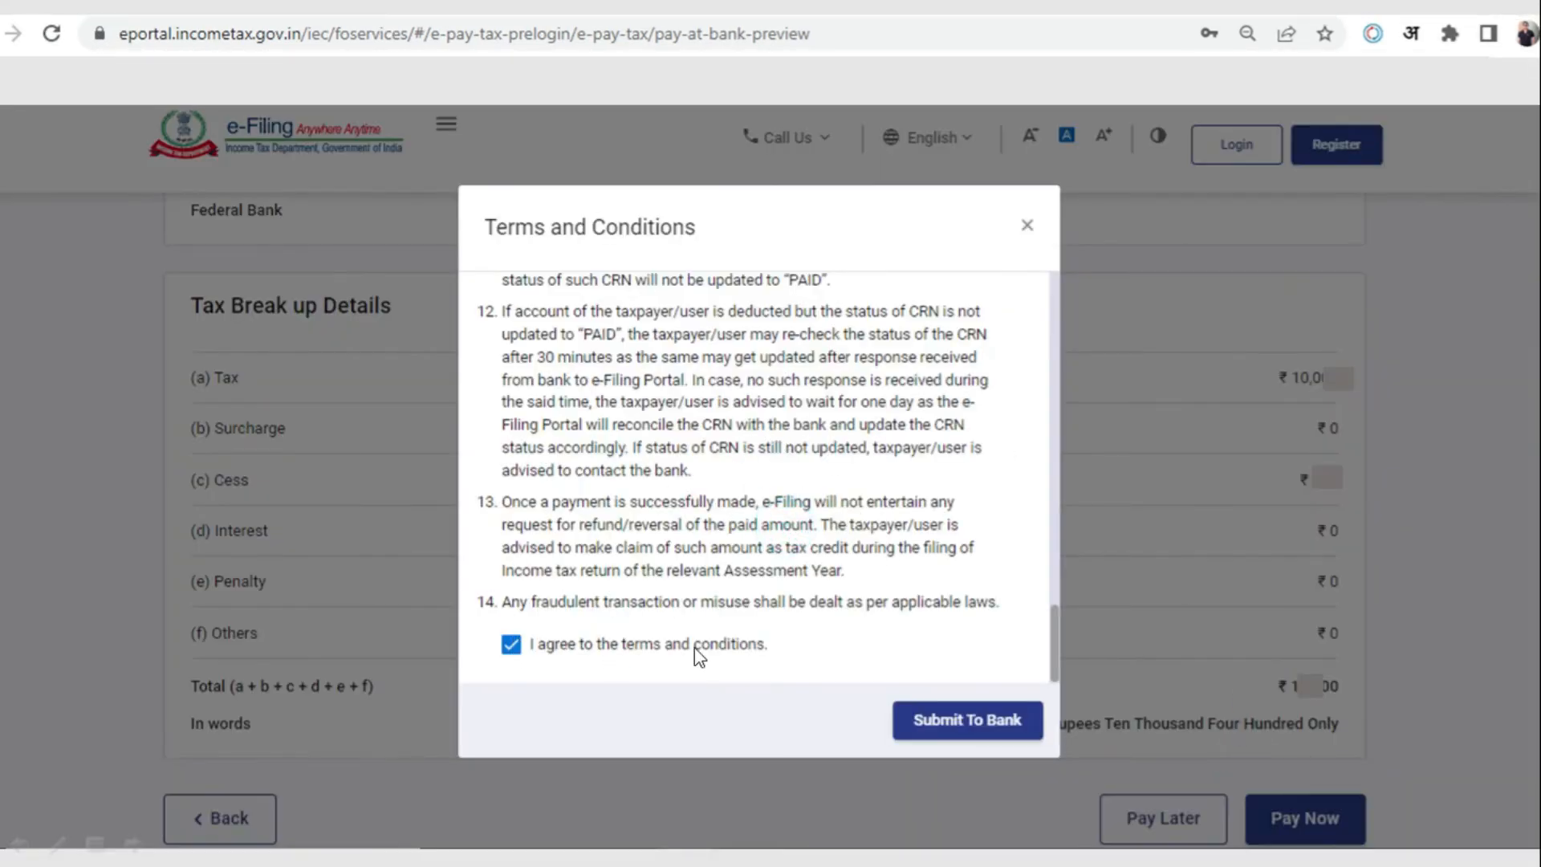
pyautogui.click(963, 717)
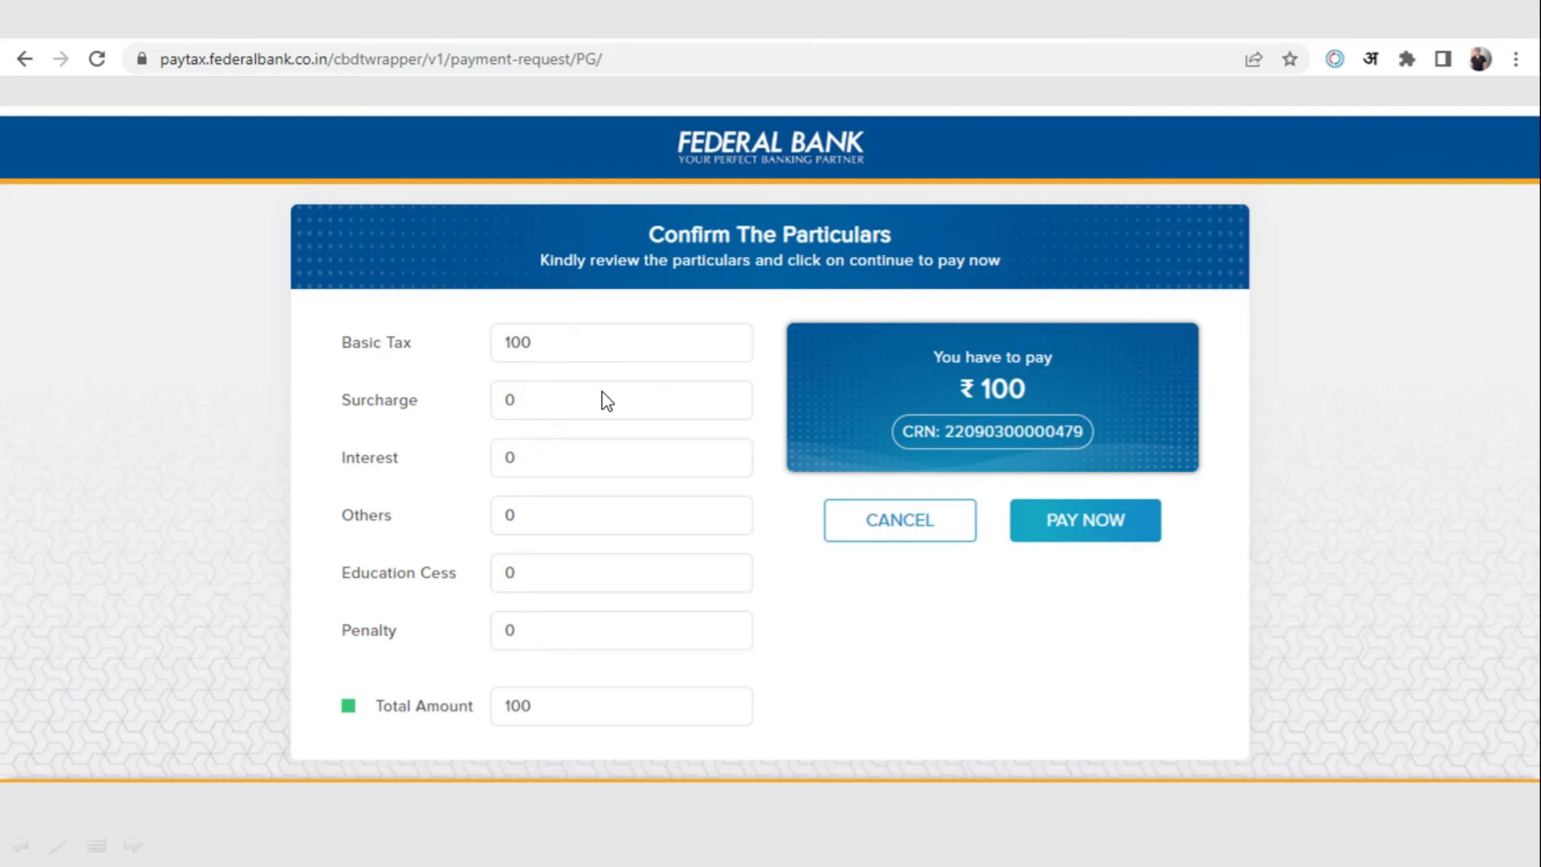
# Confirm the ₹100 payment particulars, choose UPI, and request payment using the payer's verified UPI address
pyautogui.click(1077, 527)
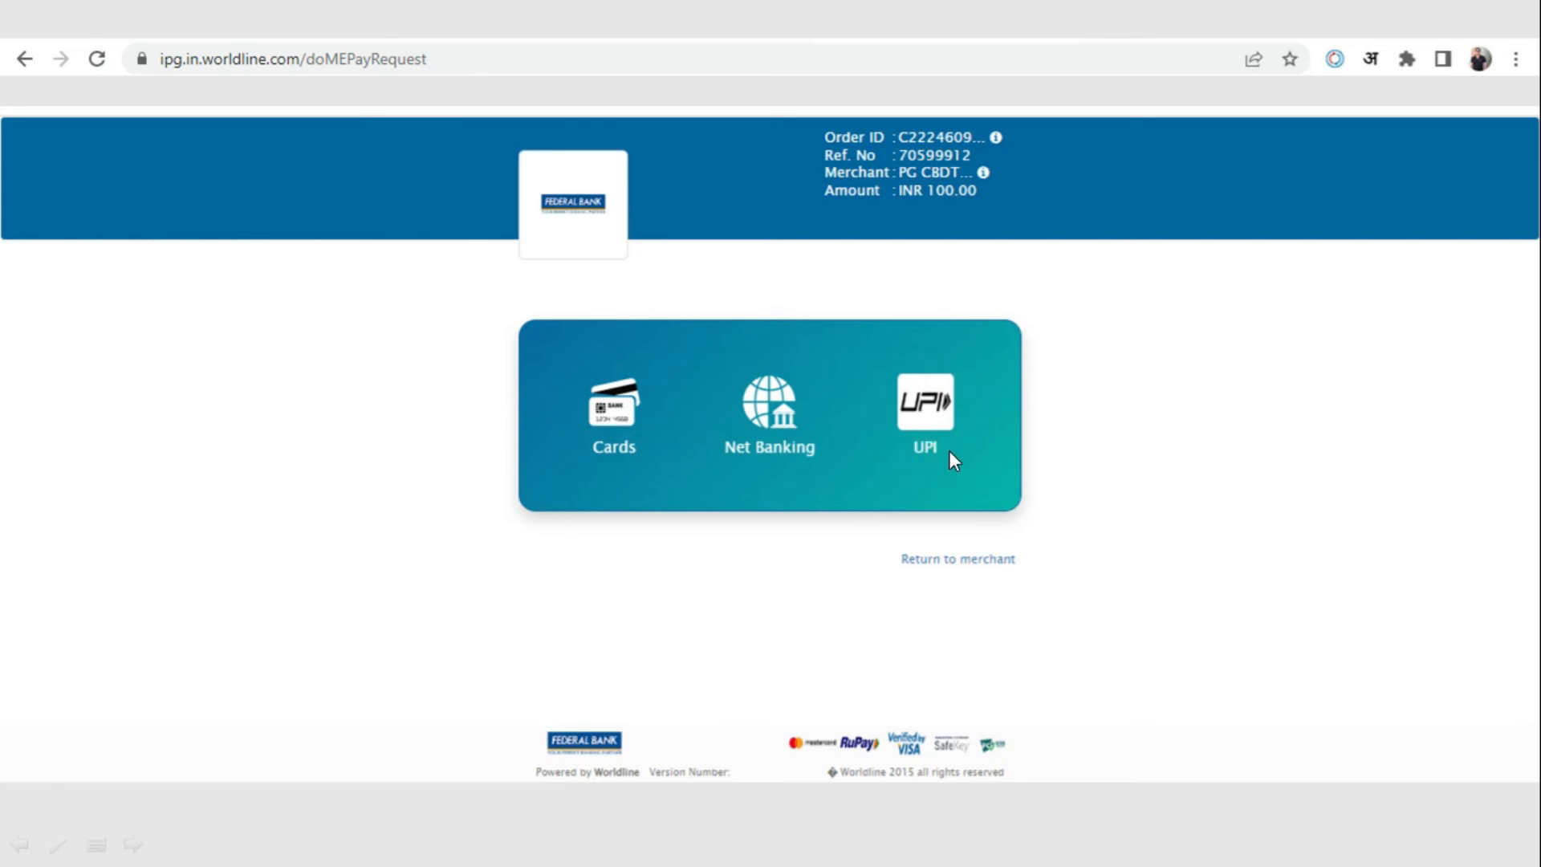
pyautogui.click(923, 413)
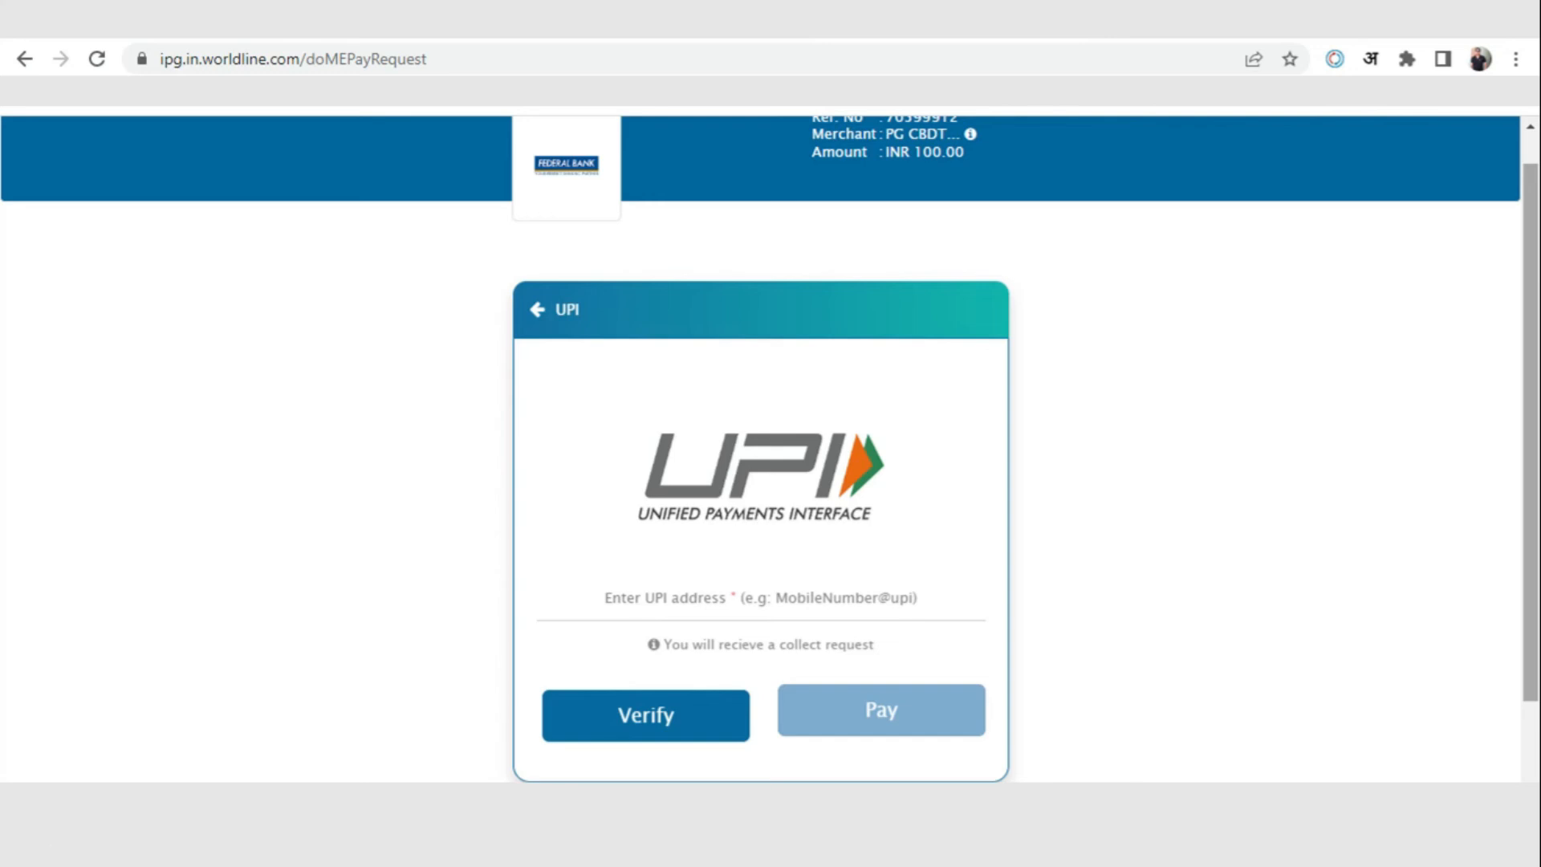
pyautogui.click(604, 607)
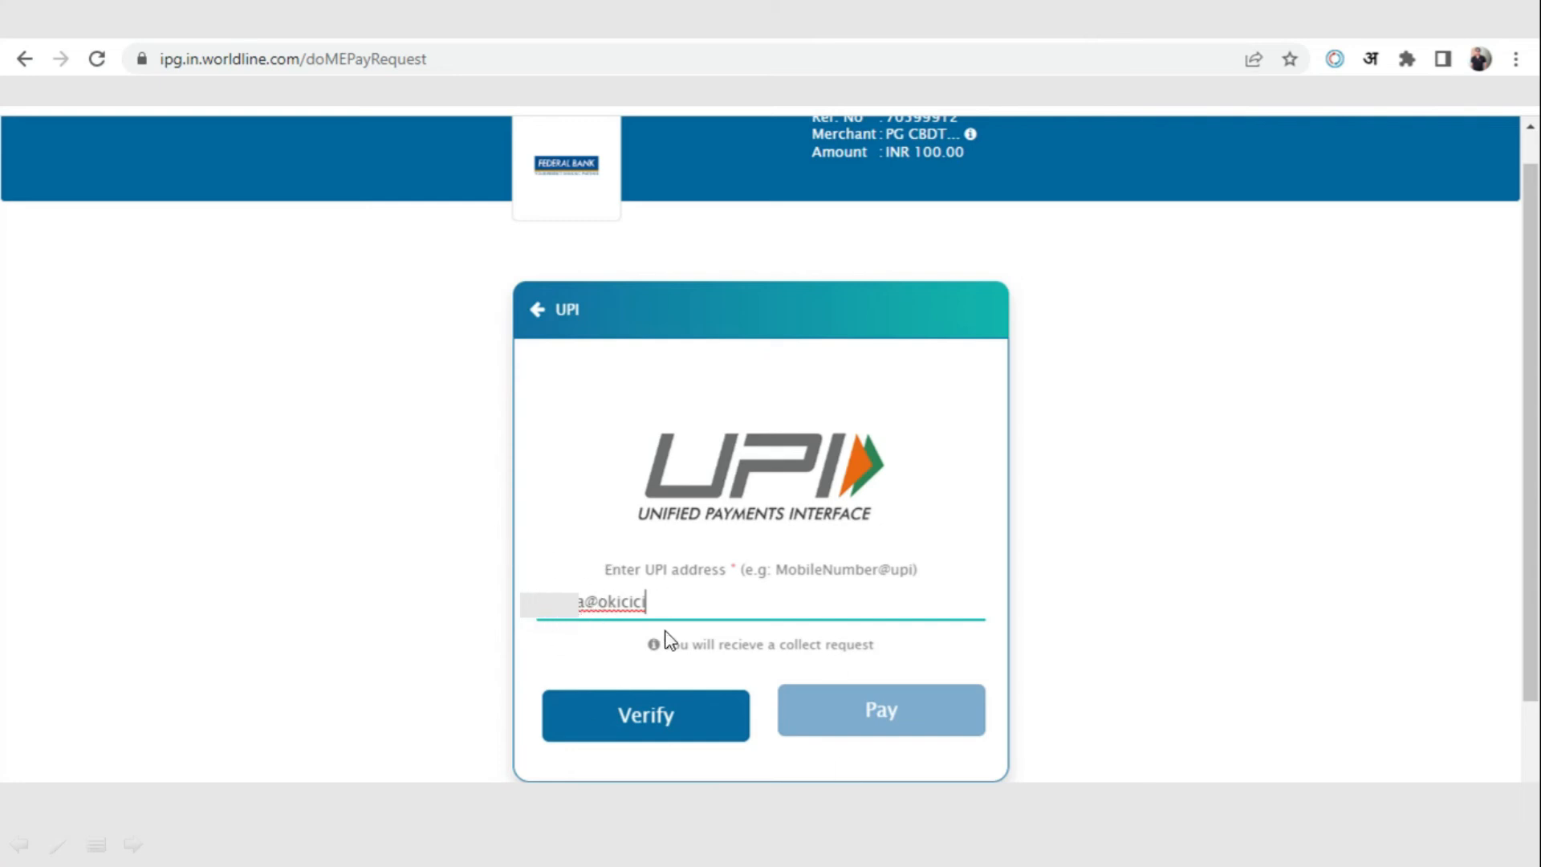
pyautogui.click(650, 731)
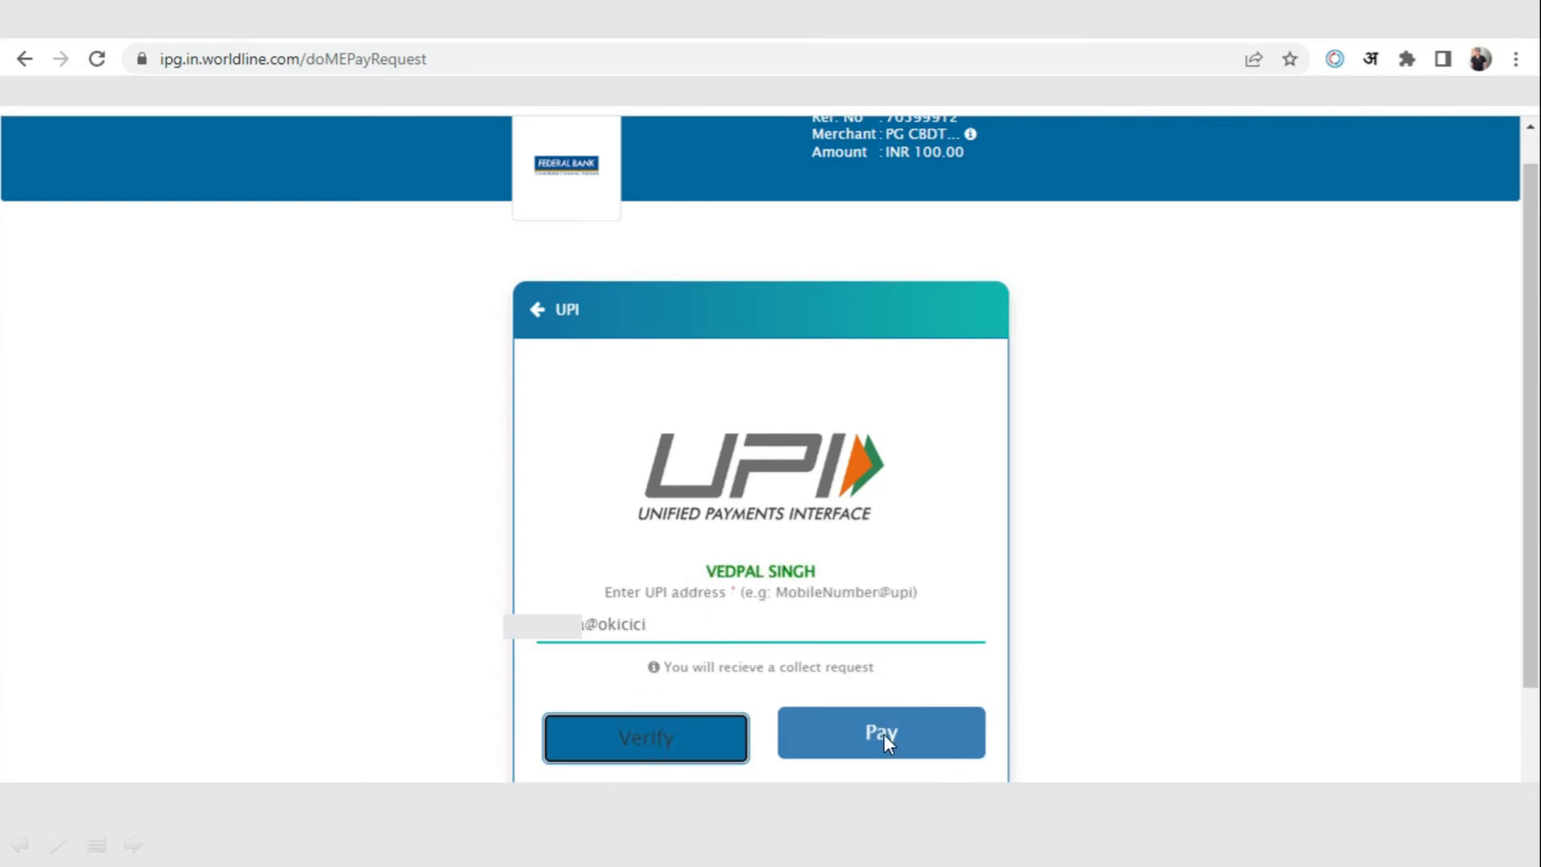
pyautogui.click(930, 750)
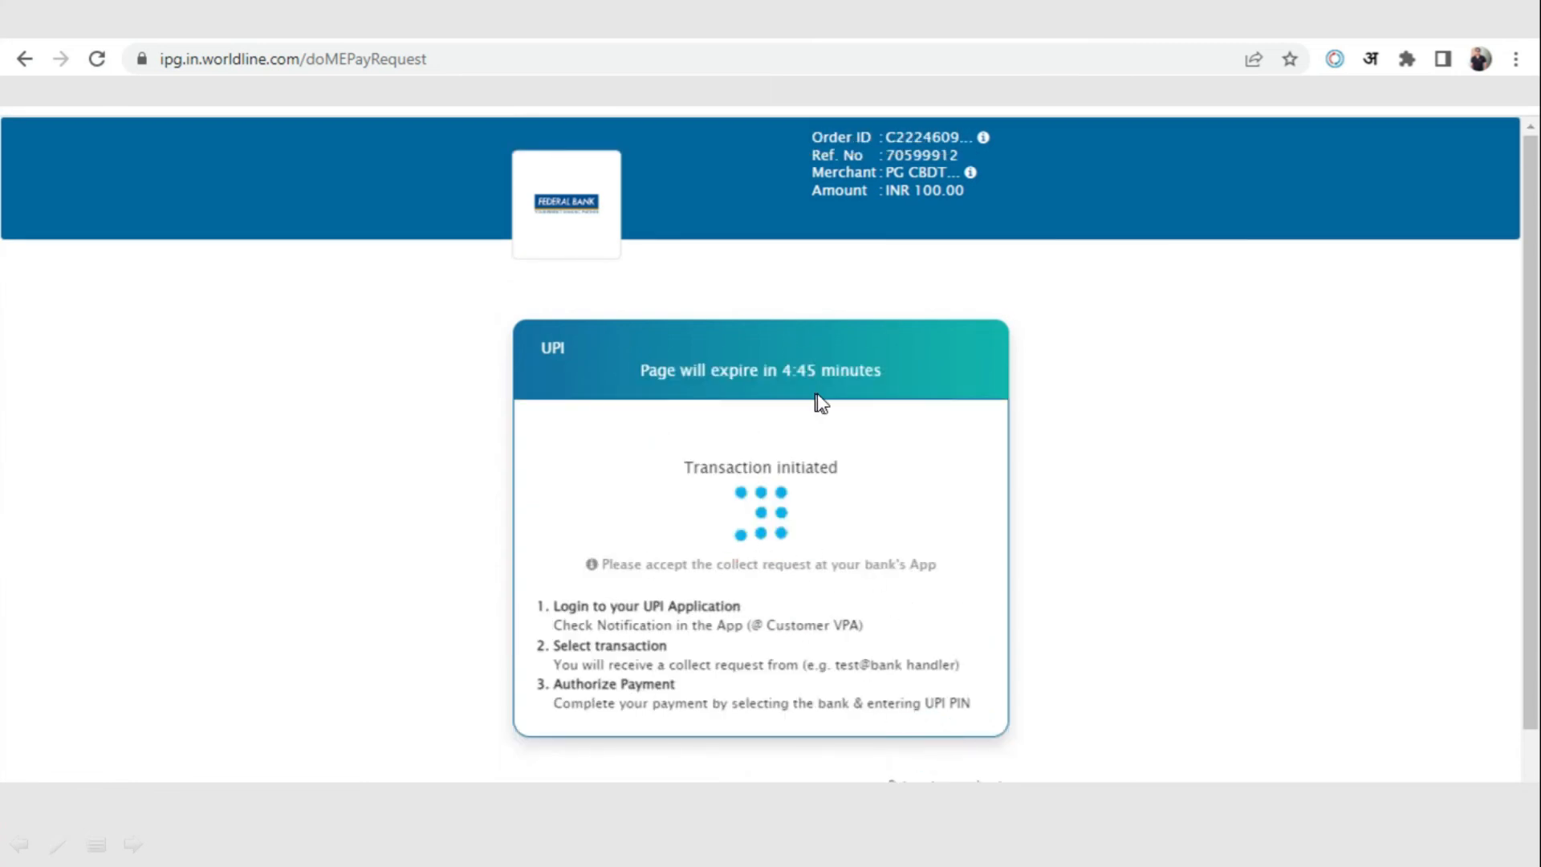
# Approve the ₹100 payment request from PG CBDT PARKING ACCOUNT in the phone's UPI app
pyautogui.click(837, 468)
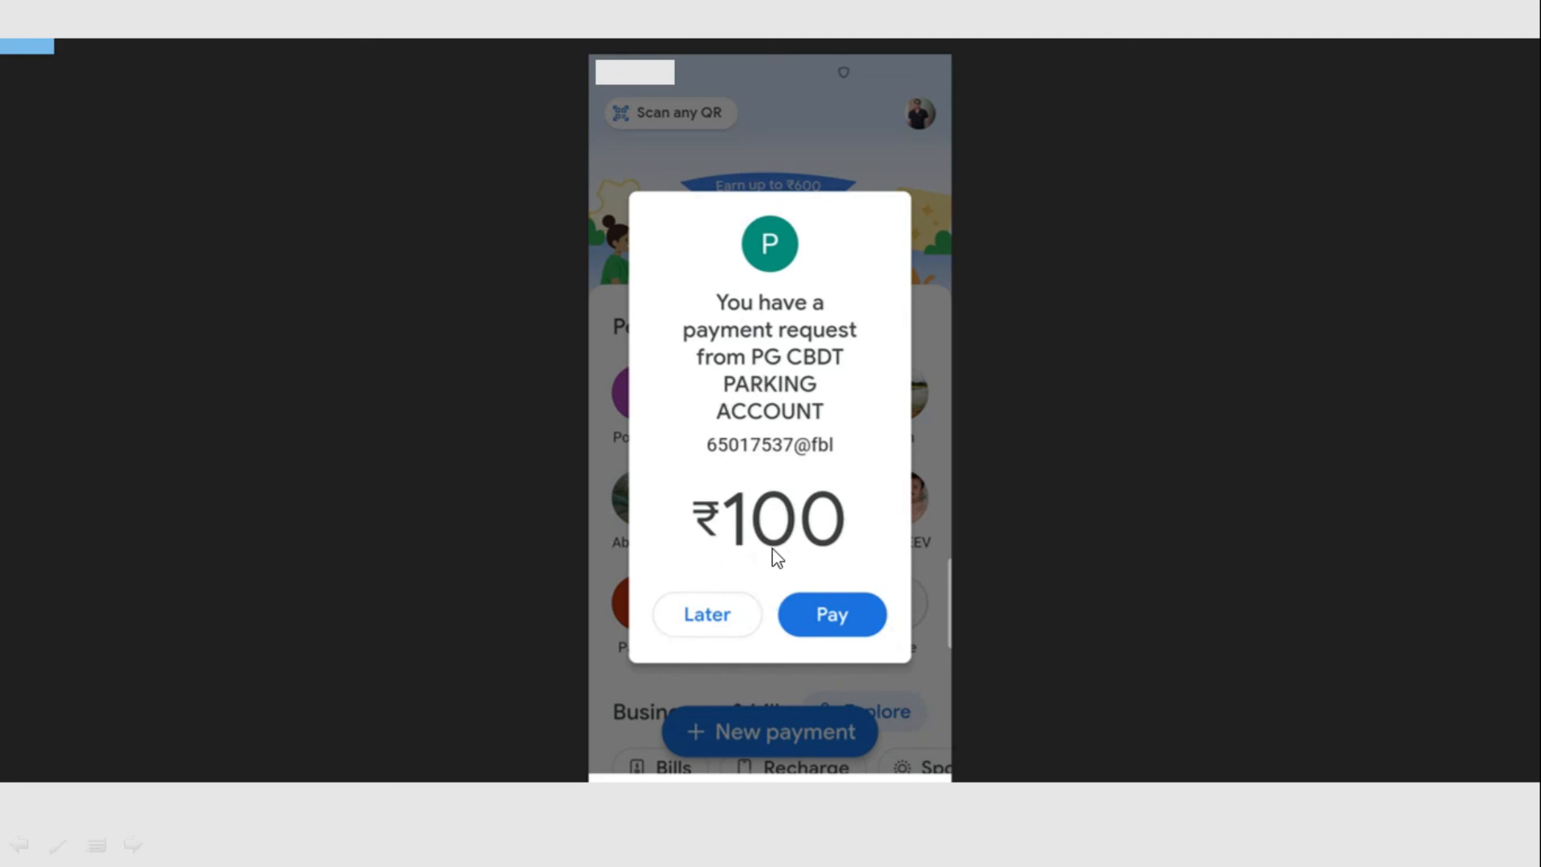
pyautogui.click(837, 618)
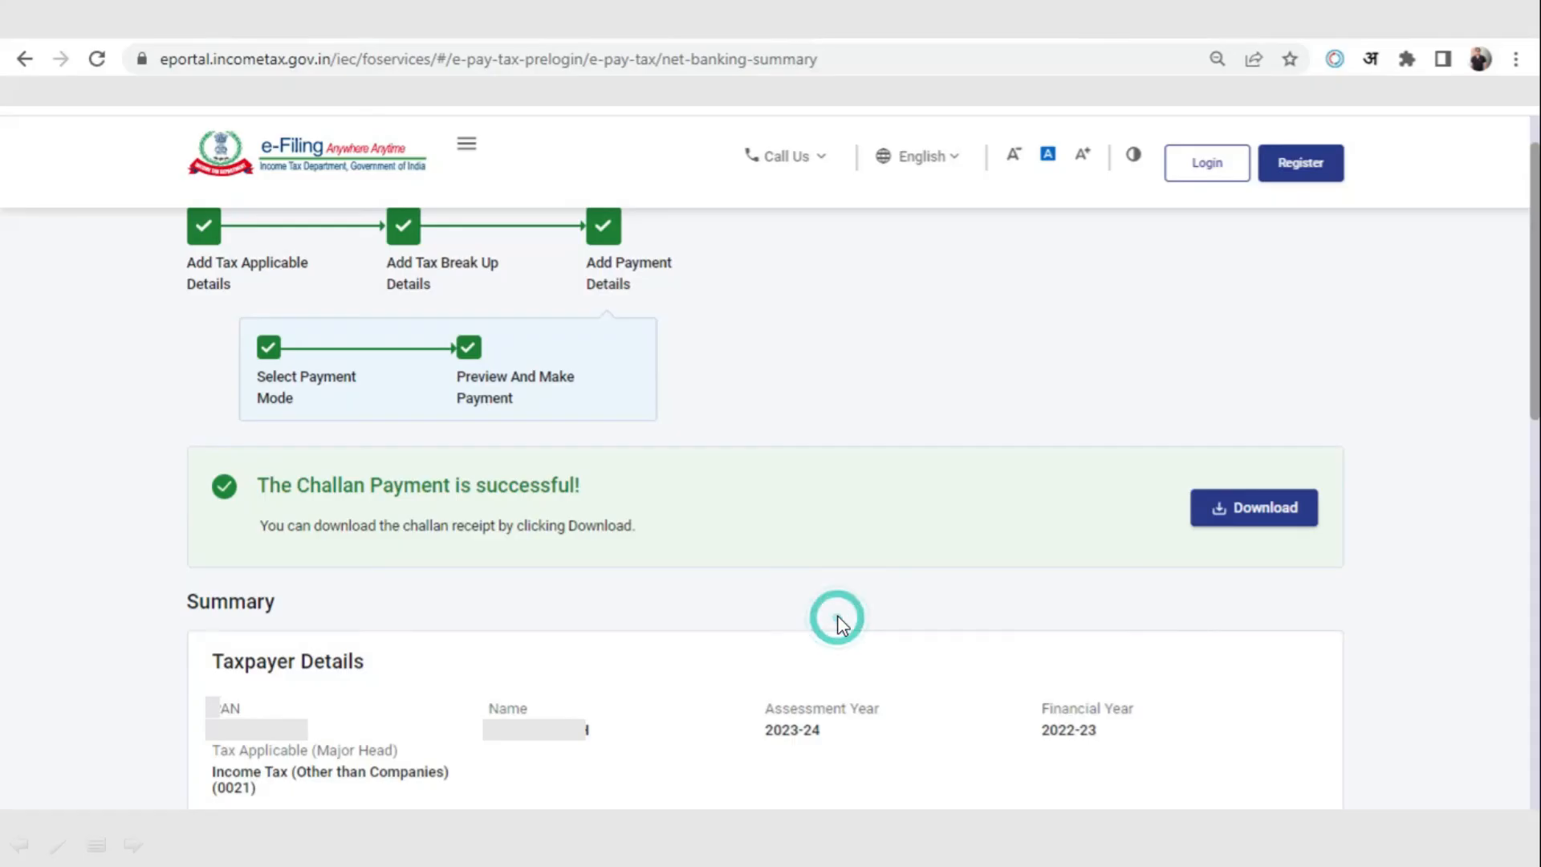